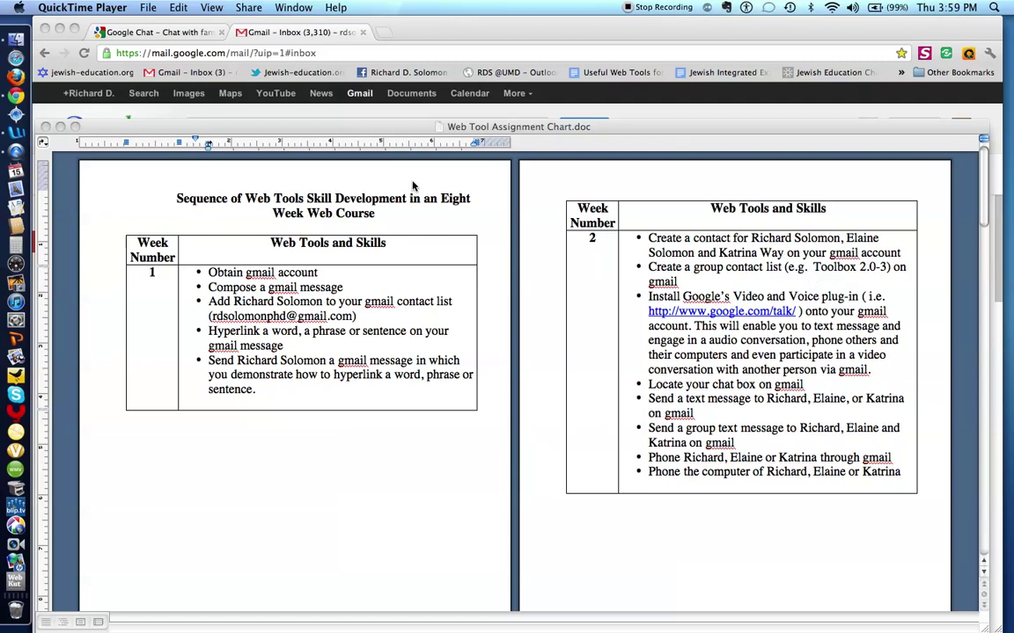
Switch to Chrome and open the Contacts manager from the Gmail inbox.
{"action": "left_click", "coordinate": [16, 95]}
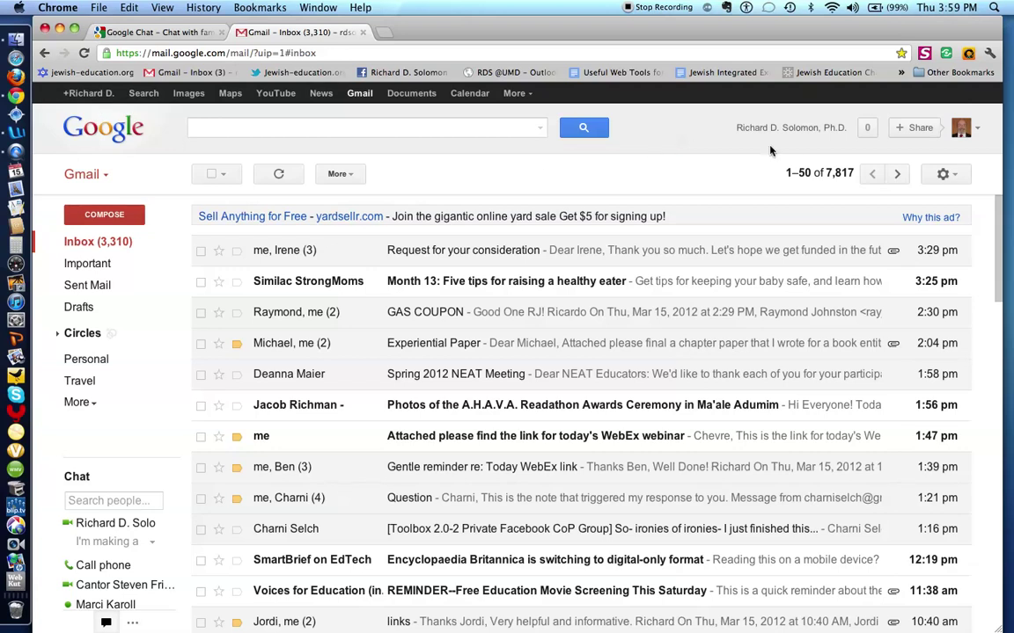
{"action": "left_click", "coordinate": [103, 179]}
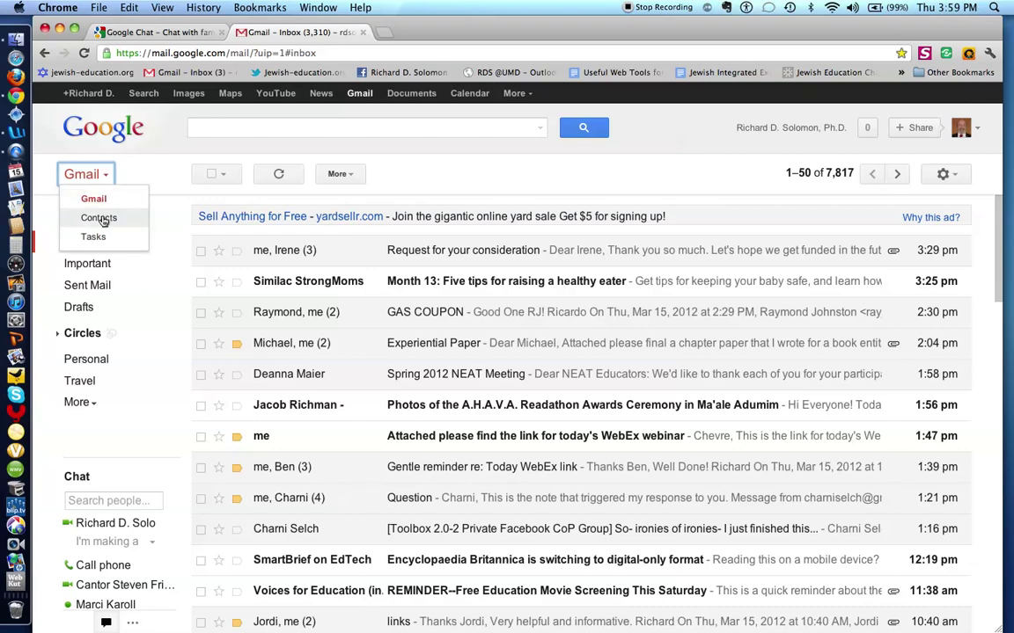
{"action": "left_click", "coordinate": [100, 218]}
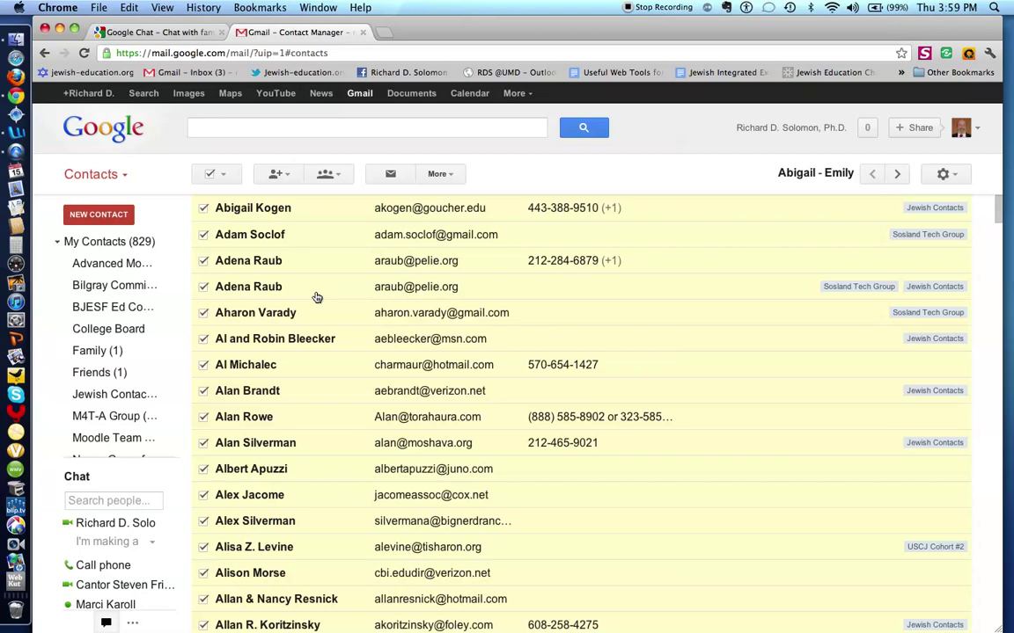
{"action": "left_click", "coordinate": [99, 216]}
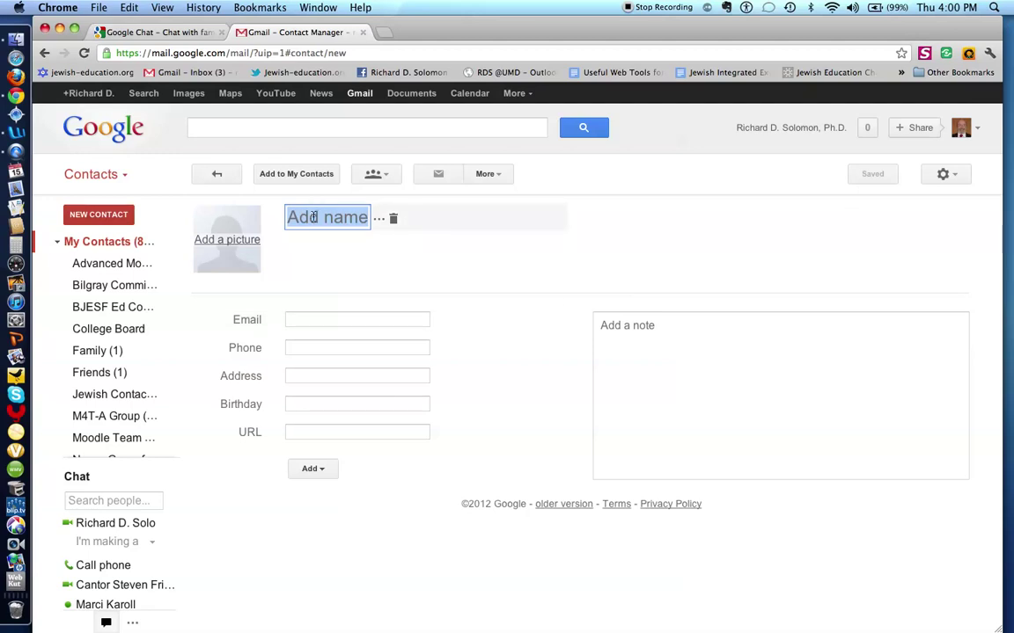
{"action": "type", "text": "E"}
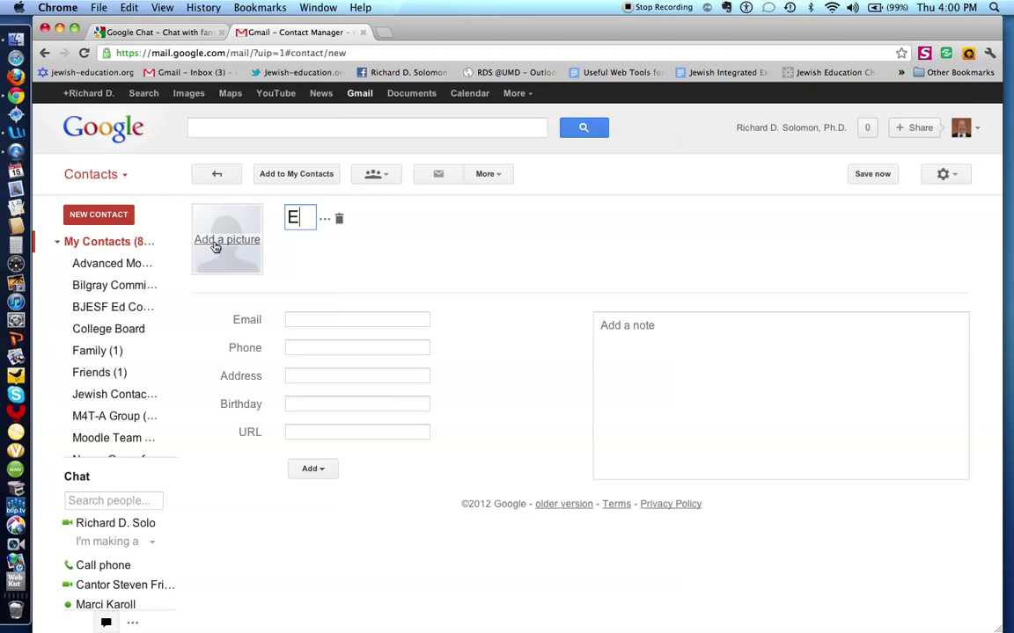
{"action": "double_click", "coordinate": [279, 218]}
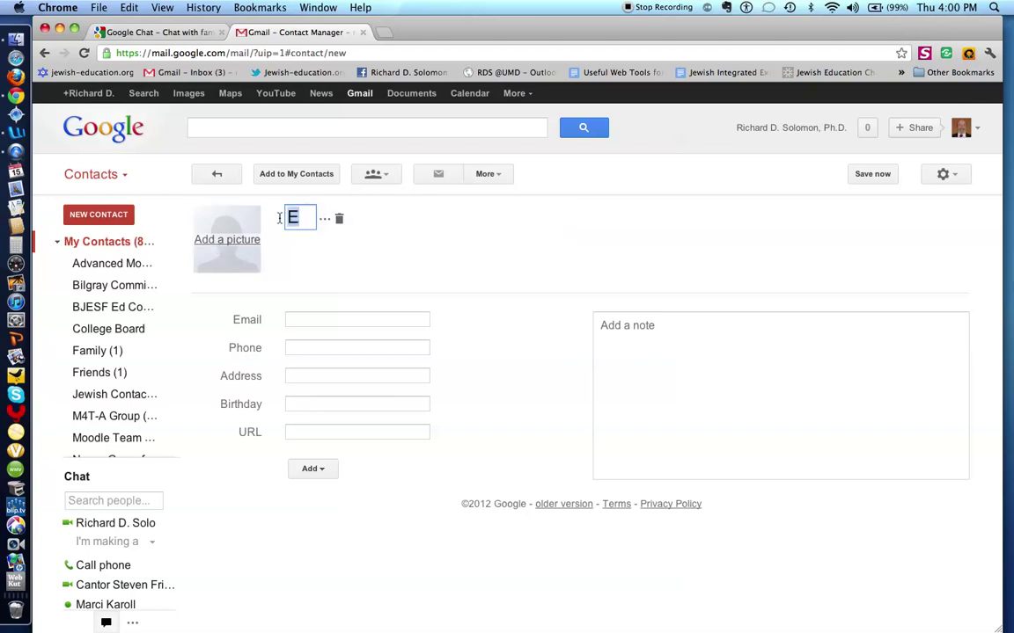
{"action": "type", "text": "K"}
{"action": "key", "text": "BackSpace"}
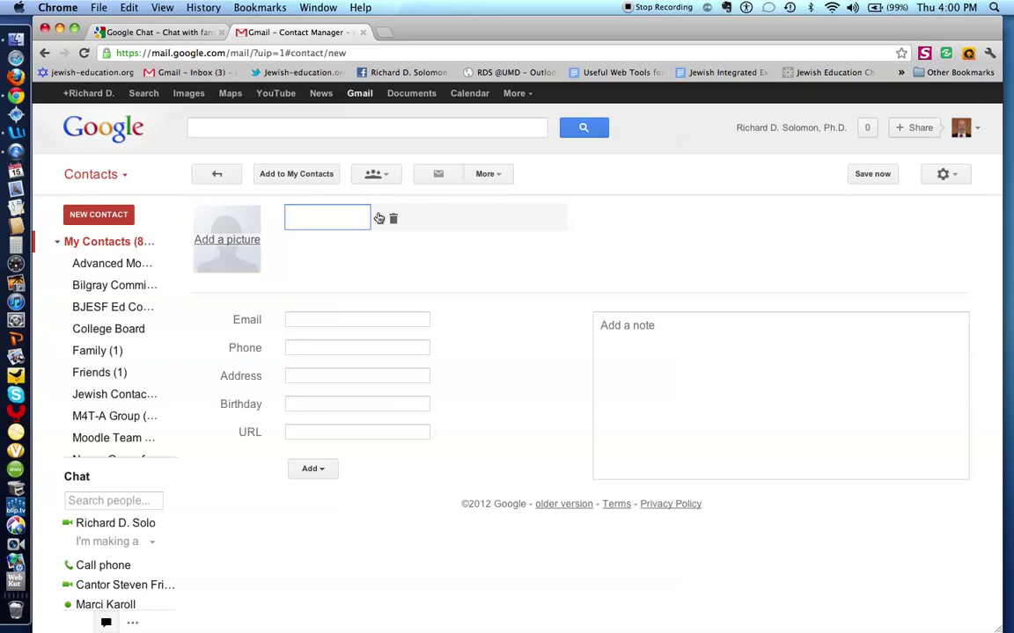
Create a new contact group named with the two members' first names and the account owner's initials.
{"action": "left_click", "coordinate": [176, 260]}
{"action": "left_click_drag", "start_coordinate": [176, 259], "coordinate": [174, 429]}
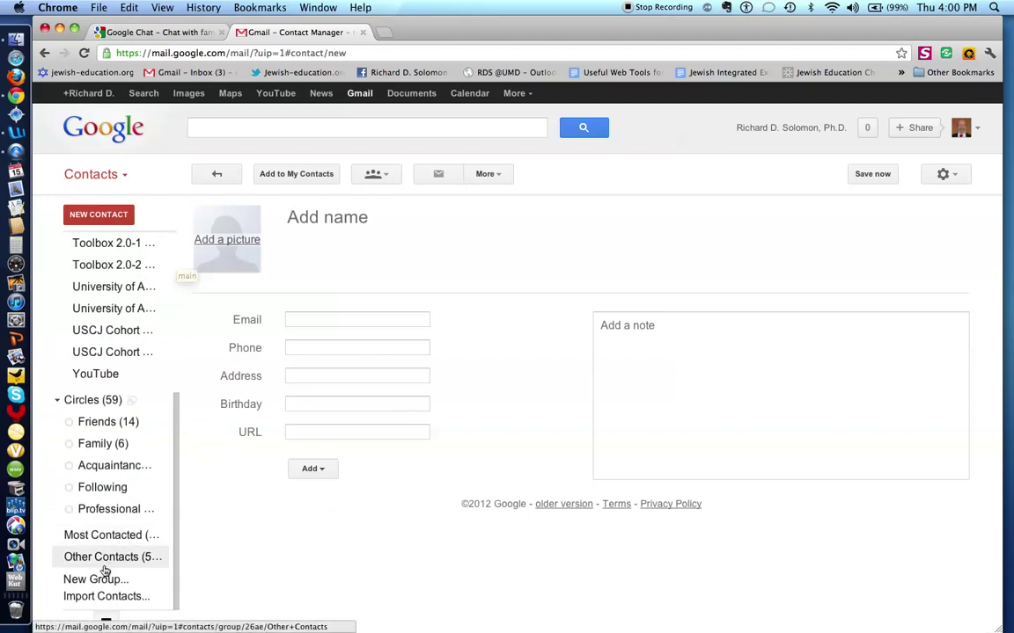
{"action": "scroll", "coordinate": [176, 445], "scroll_direction": "up", "scroll_amount": 6}
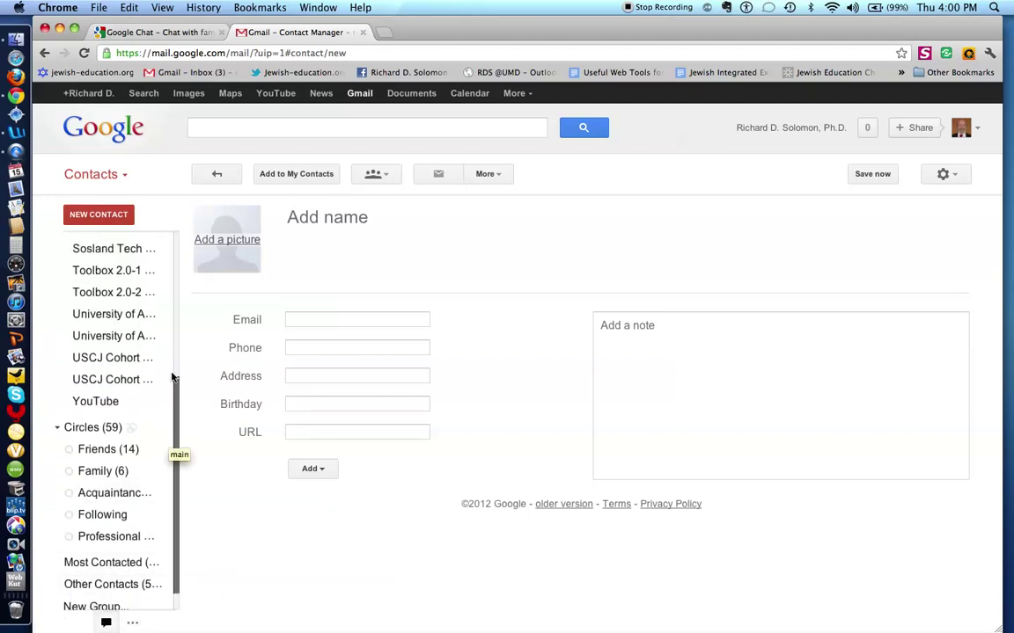
{"action": "scroll", "coordinate": [179, 440], "scroll_direction": "down", "scroll_amount": 5}
{"action": "scroll", "coordinate": [181, 439], "scroll_direction": "down", "scroll_amount": 2}
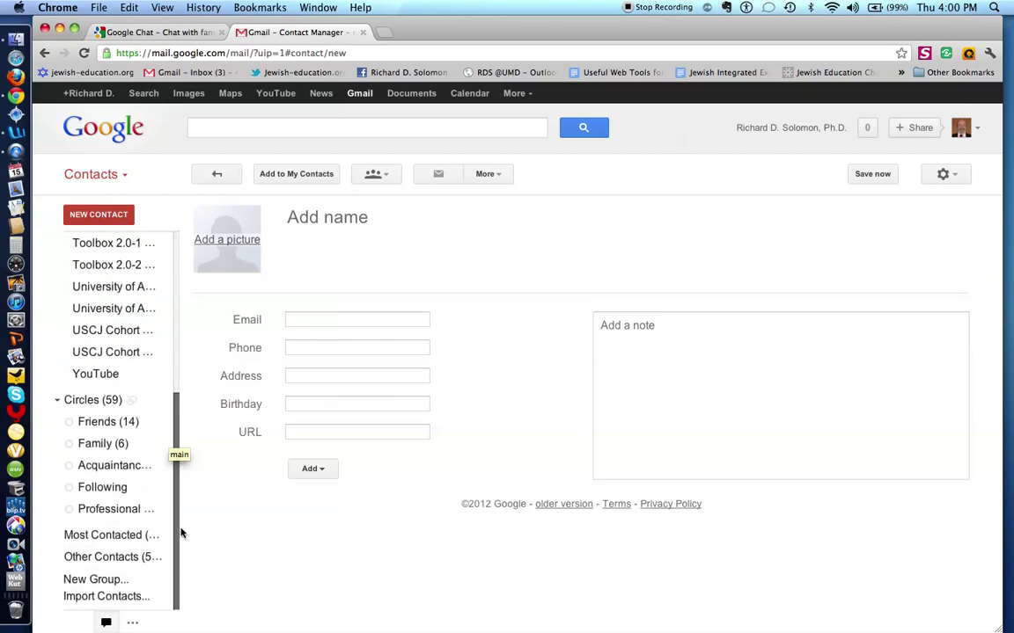
{"action": "left_click", "coordinate": [94, 581]}
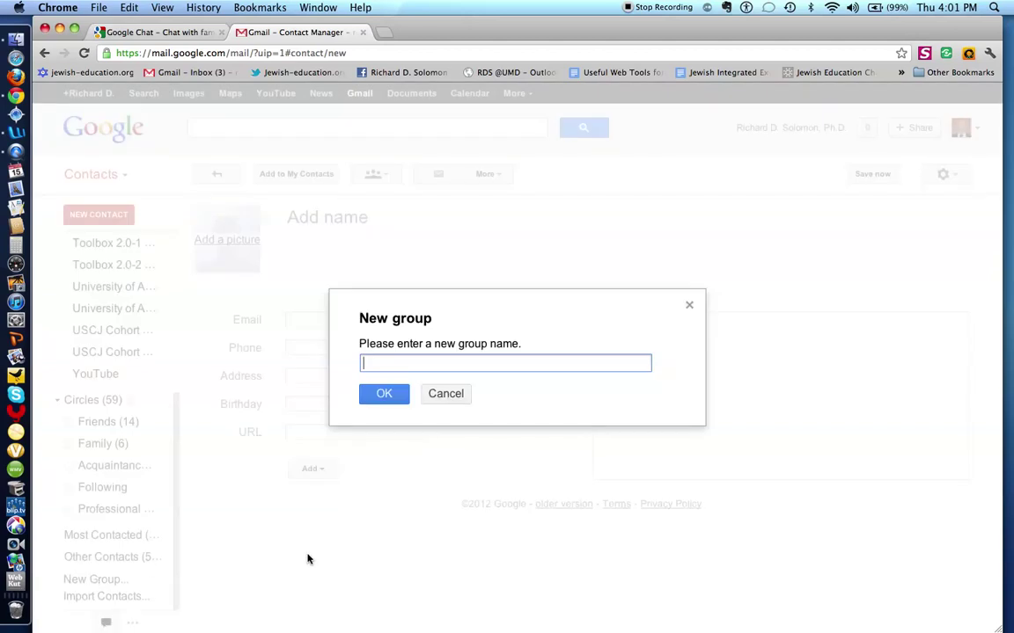
{"action": "type", "text": "Katrina, Elaine "}
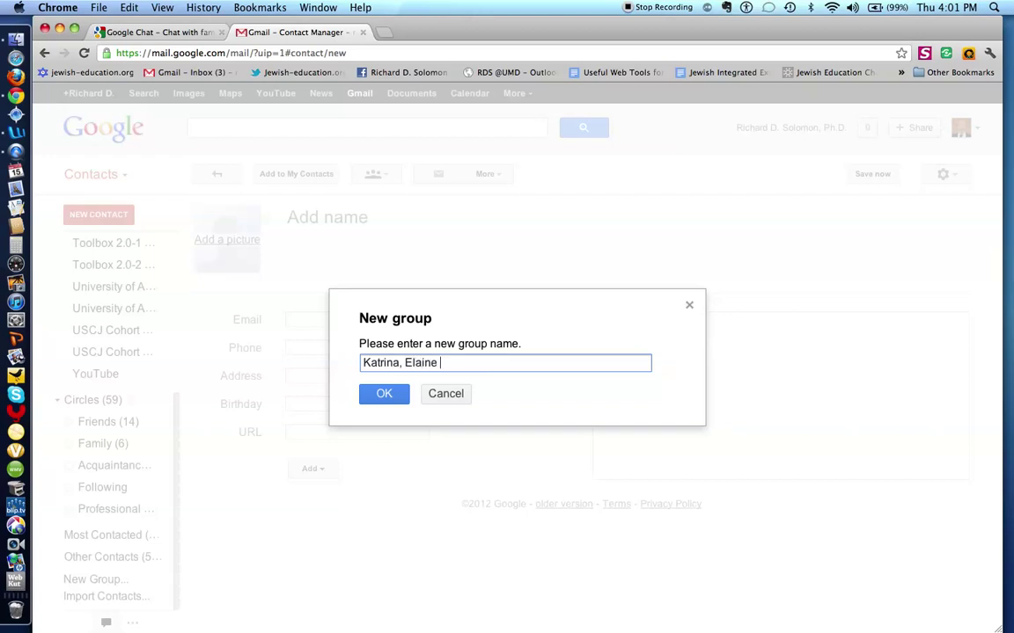
{"action": "type", "text": "and RDS"}
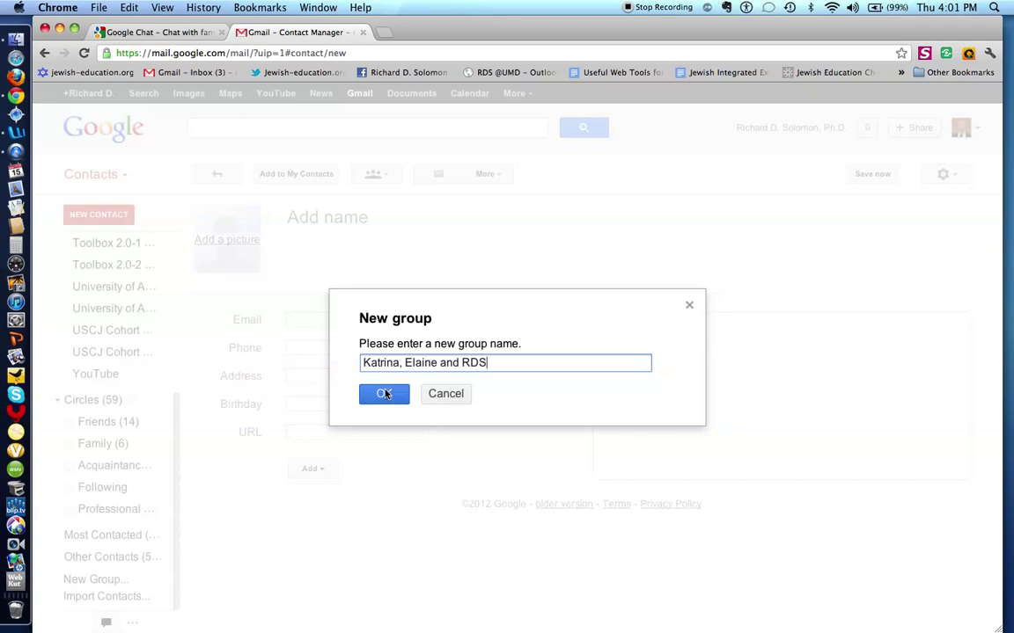
{"action": "left_click", "coordinate": [384, 395]}
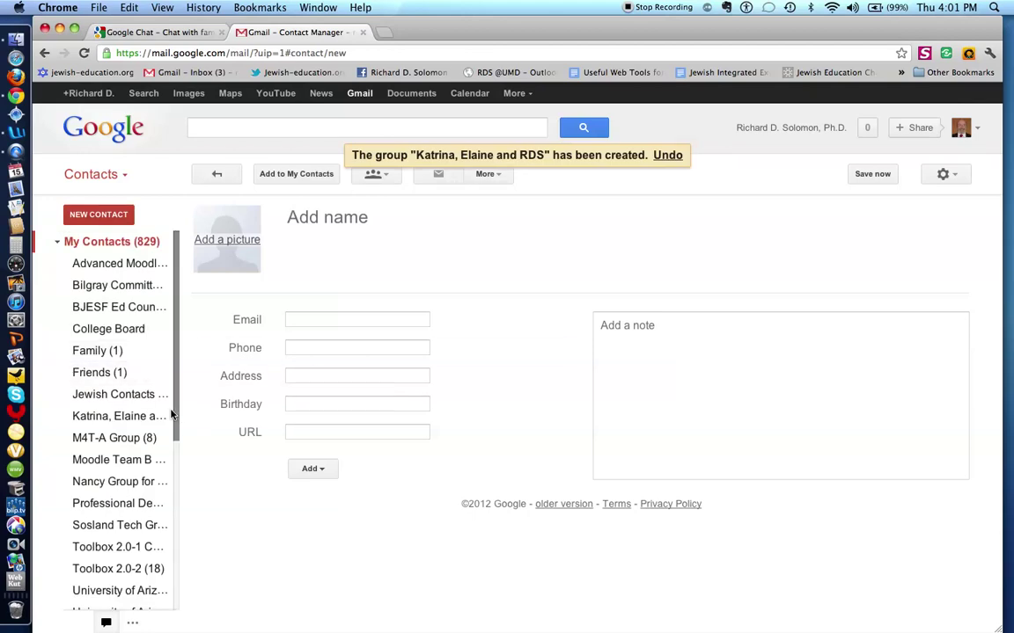
Open the new contact group and add the second person named in its title, using that contact's Gmail address.
{"action": "scroll", "coordinate": [176, 431], "scroll_direction": "down", "scroll_amount": 5}
{"action": "scroll", "coordinate": [176, 475], "scroll_direction": "up", "scroll_amount": 3}
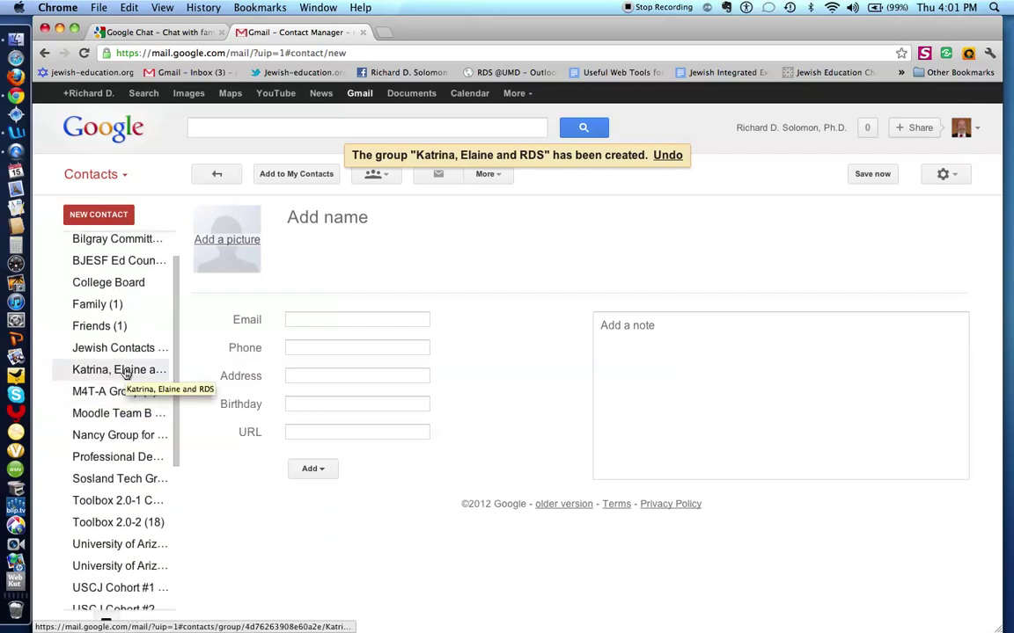
{"action": "left_click", "coordinate": [127, 370]}
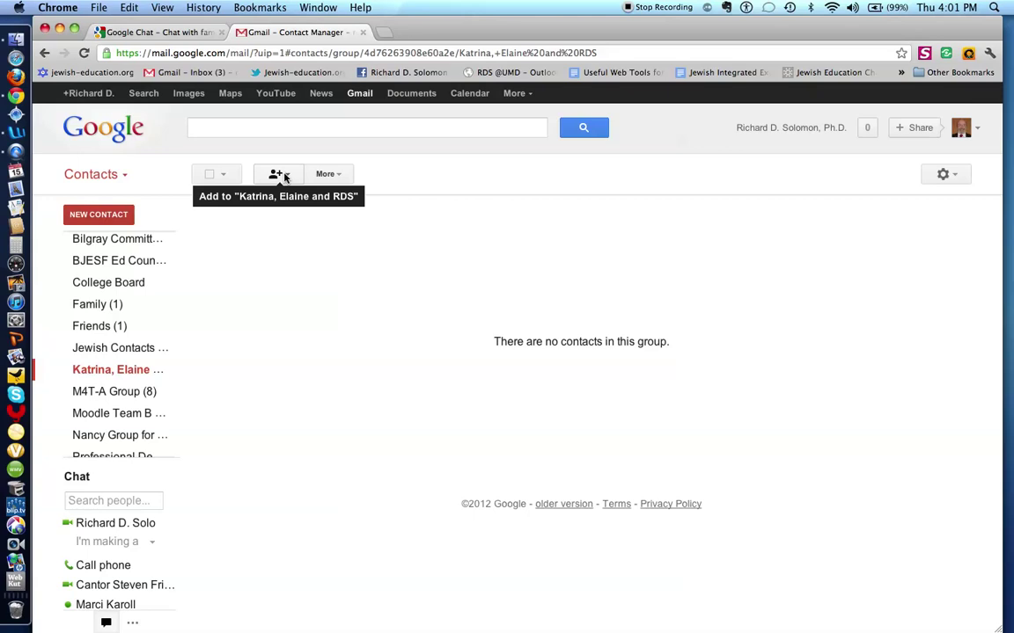
{"action": "left_click", "coordinate": [284, 178]}
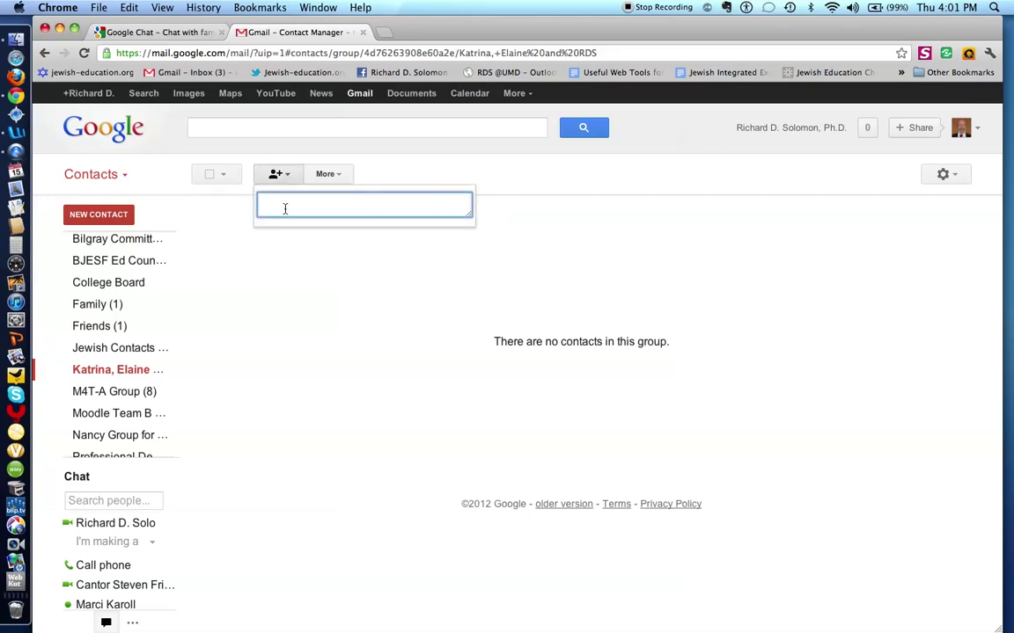
{"action": "type", "text": "ela"}
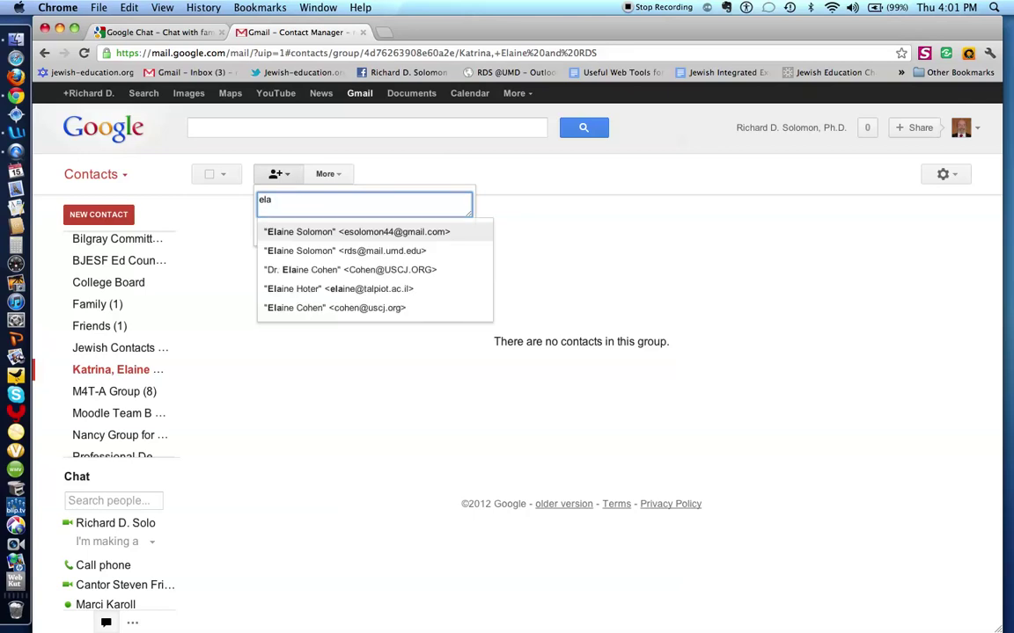
{"action": "left_click", "coordinate": [340, 234]}
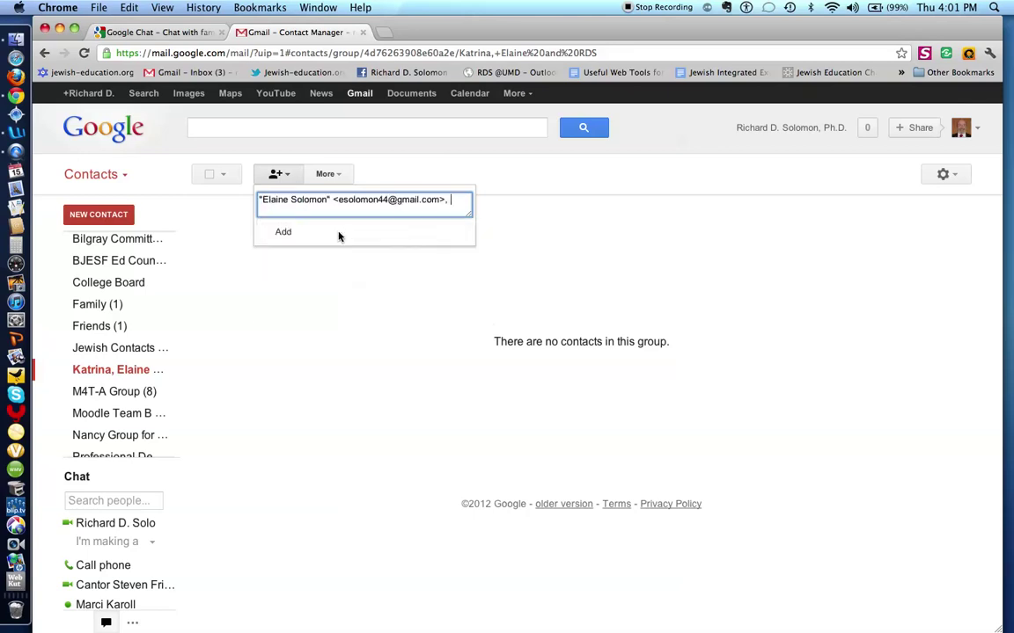
{"action": "left_click", "coordinate": [286, 234]}
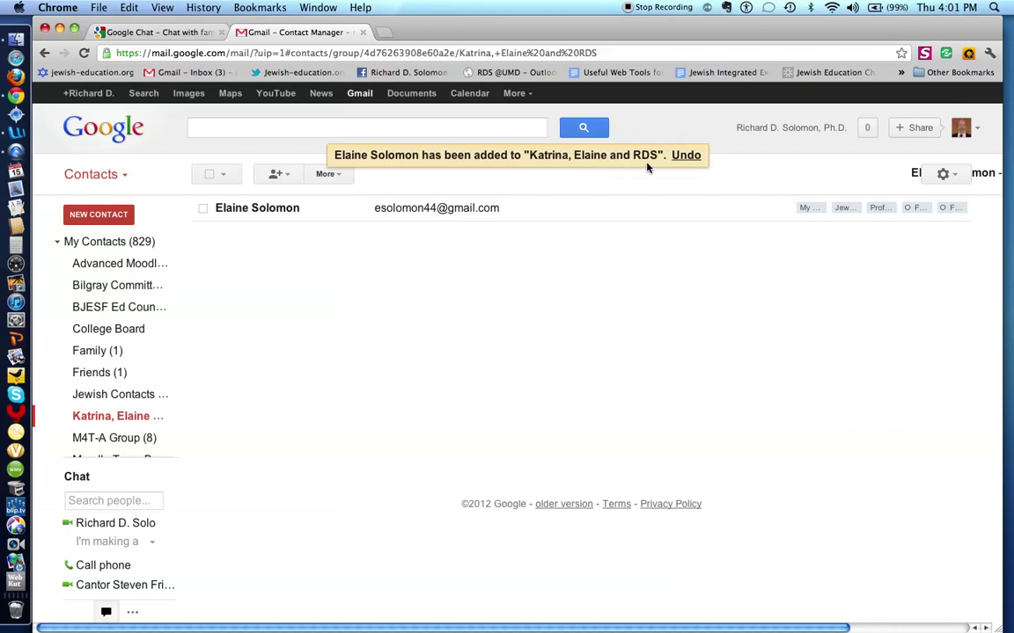
Add the first person named in the group's title to the same group, using that contact's Gmail address.
{"action": "left_click", "coordinate": [278, 176]}
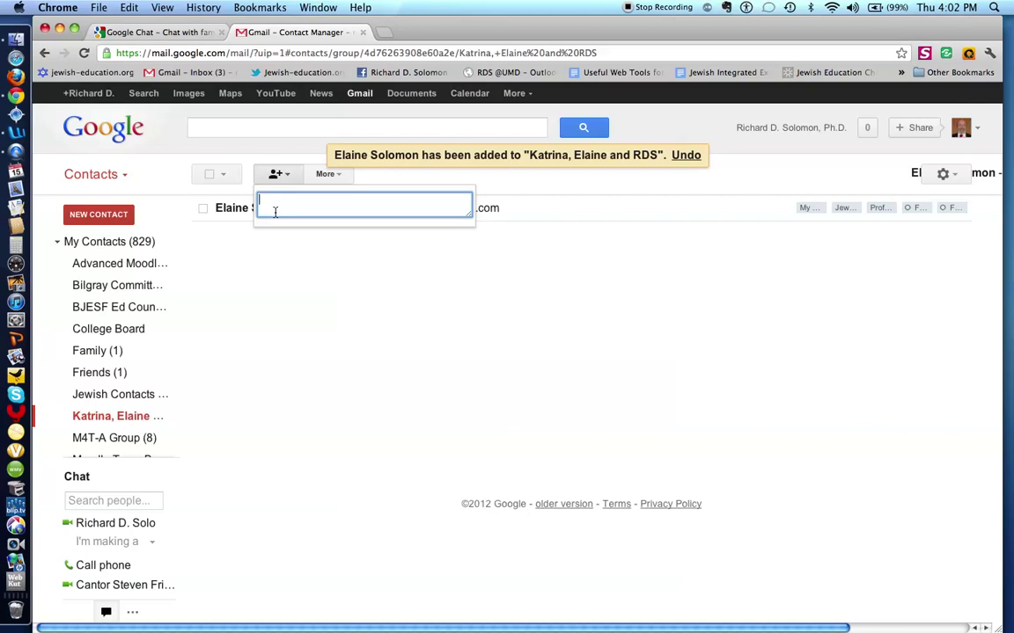
{"action": "type", "text": "Ka"}
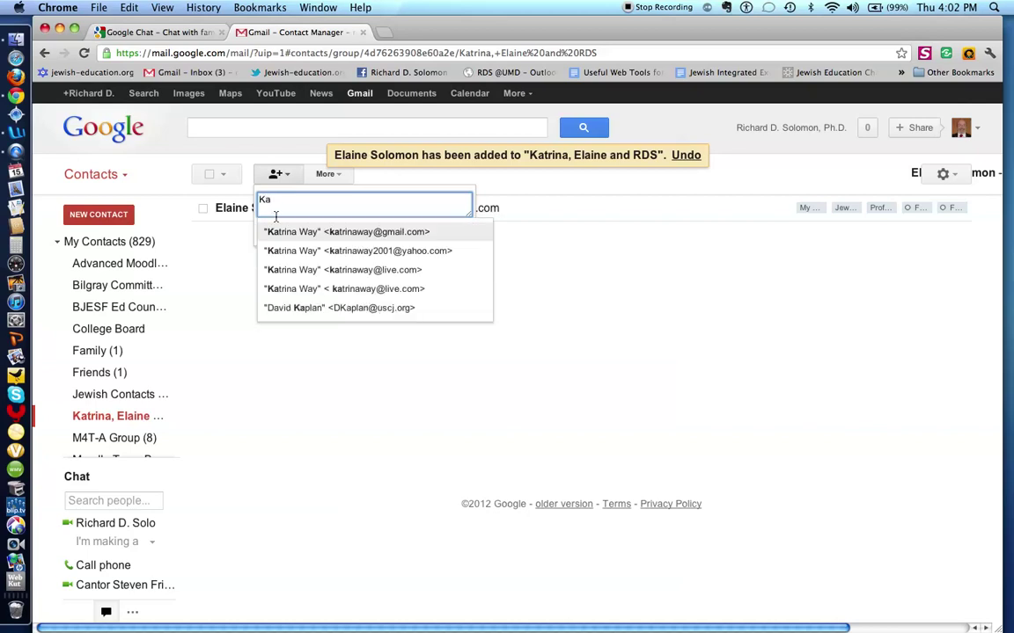
{"action": "left_click", "coordinate": [348, 232]}
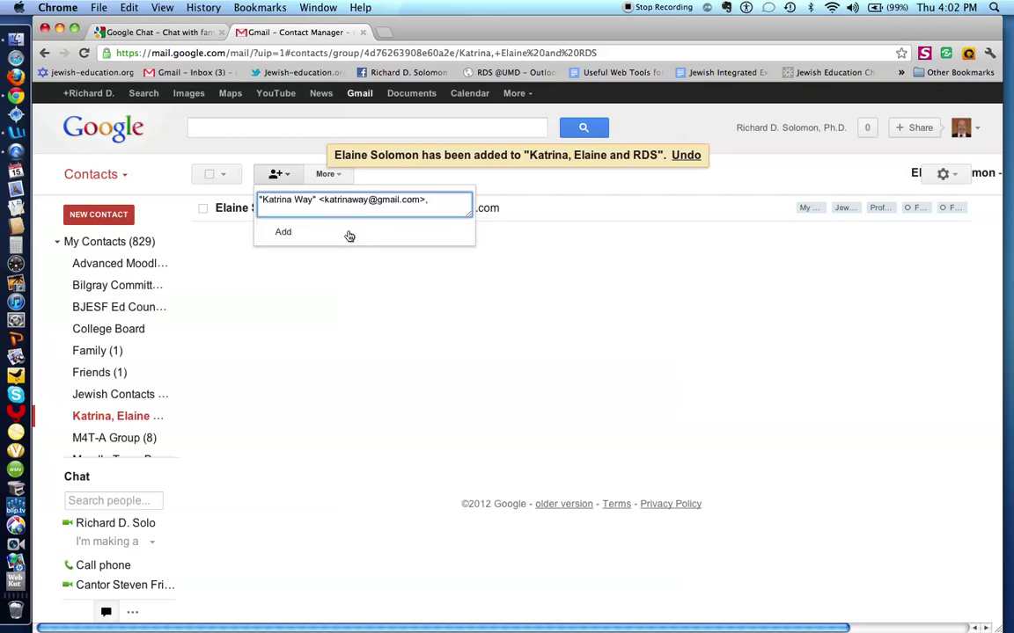
{"action": "left_click", "coordinate": [282, 233]}
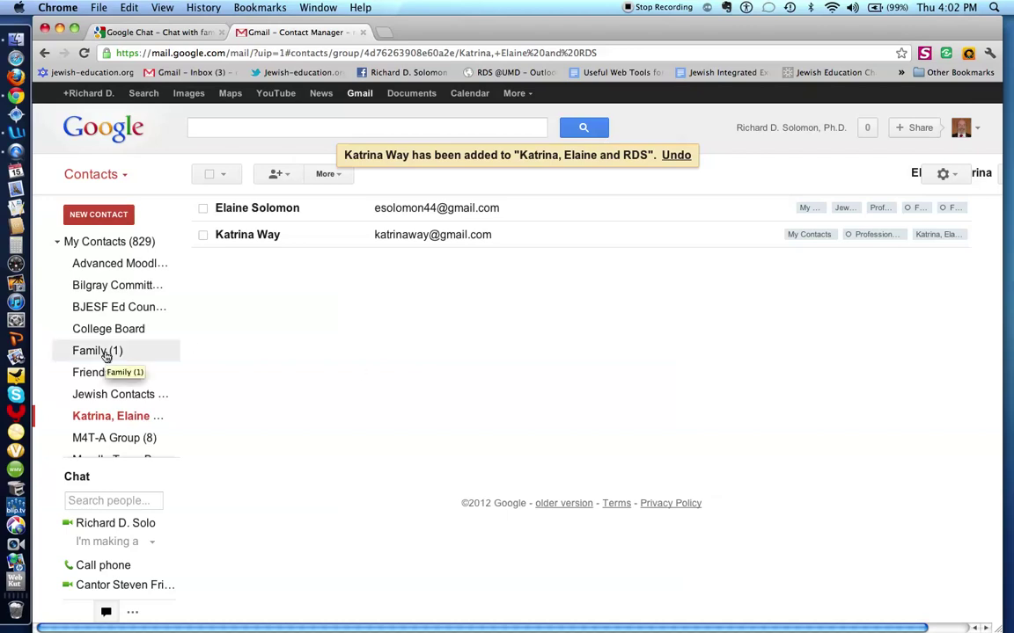
Examine the members of the Toolbox 2.0-1 Cohort group and the list of groups, and reopen the newly created group.
{"action": "scroll", "coordinate": [106, 354], "scroll_direction": "down", "scroll_amount": 3}
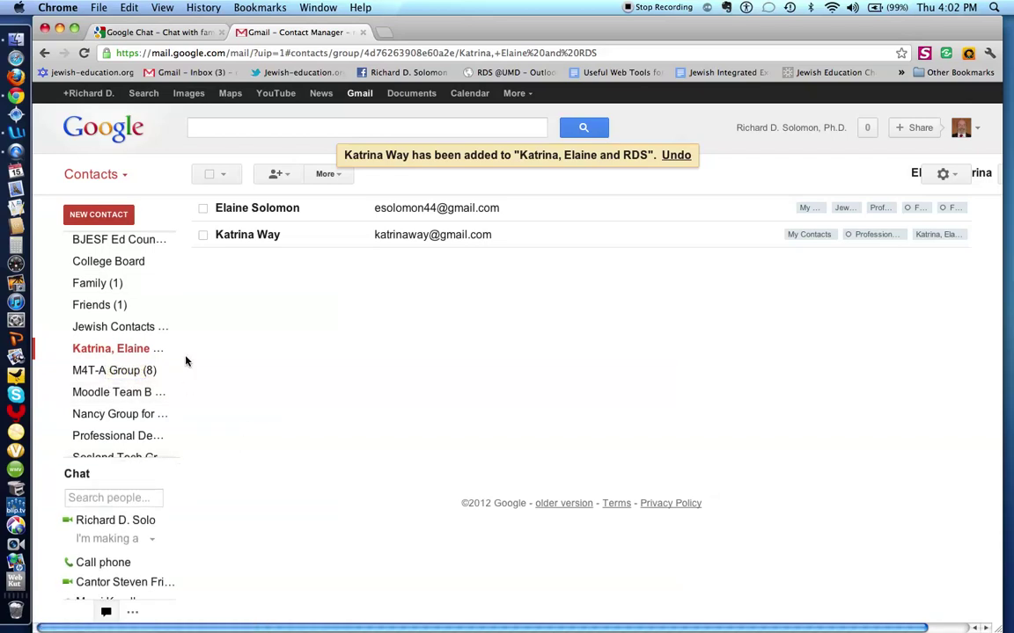
{"action": "mouse_move", "coordinate": [139, 387]}
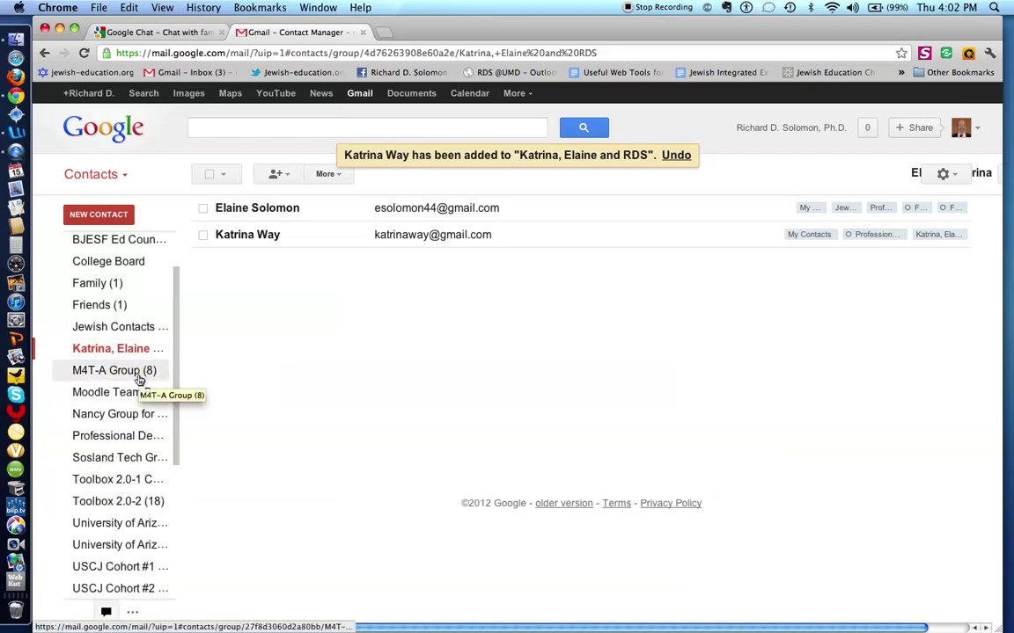
{"action": "left_click", "coordinate": [105, 479]}
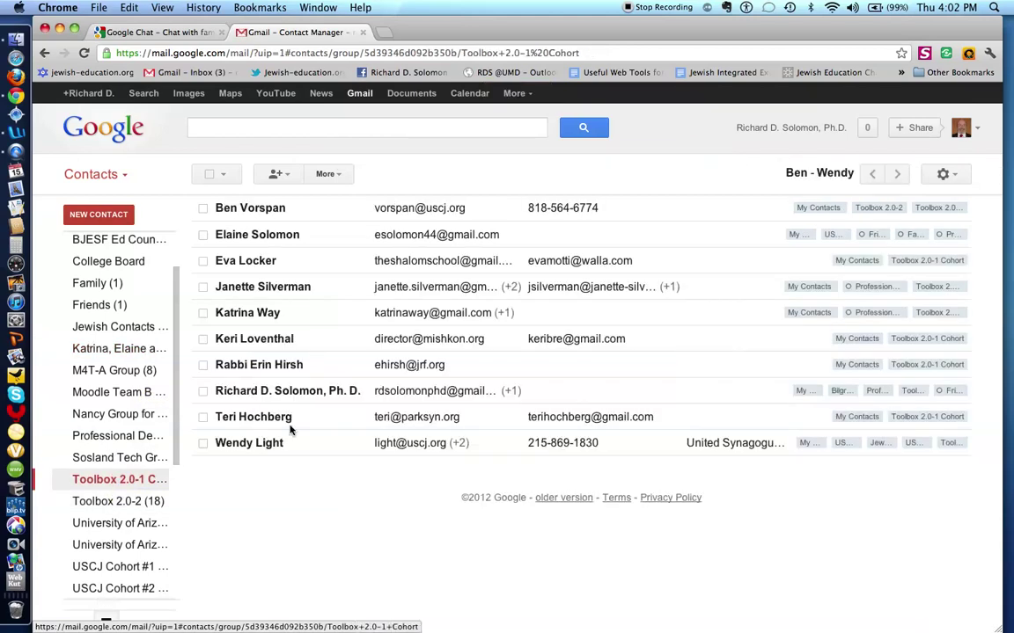
{"action": "mouse_move", "coordinate": [145, 396]}
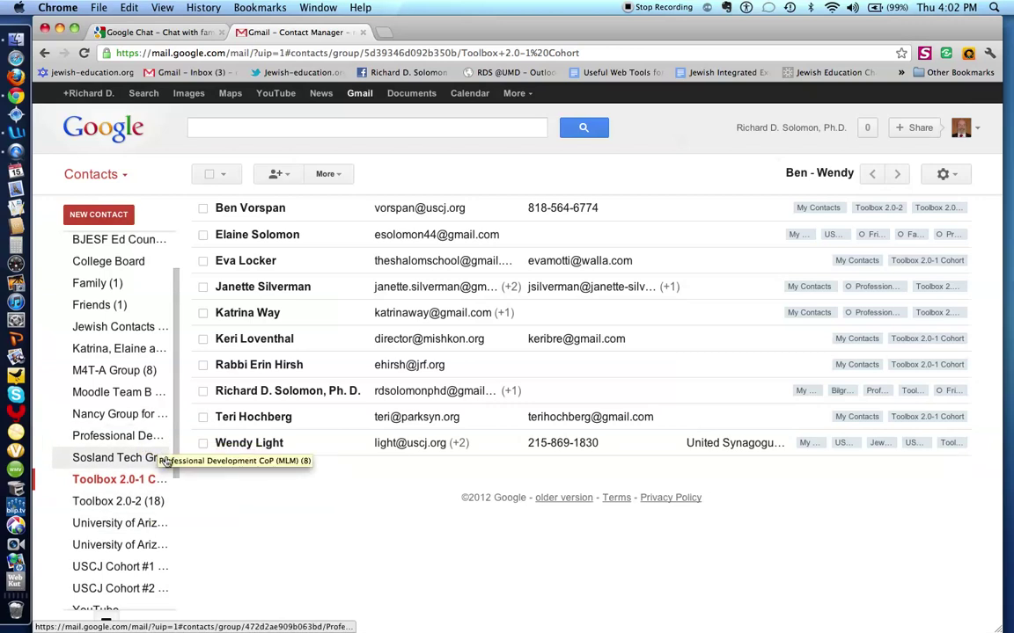
{"action": "scroll", "coordinate": [177, 518], "scroll_direction": "down", "scroll_amount": 3}
{"action": "scroll", "coordinate": [181, 479], "scroll_direction": "up", "scroll_amount": 4}
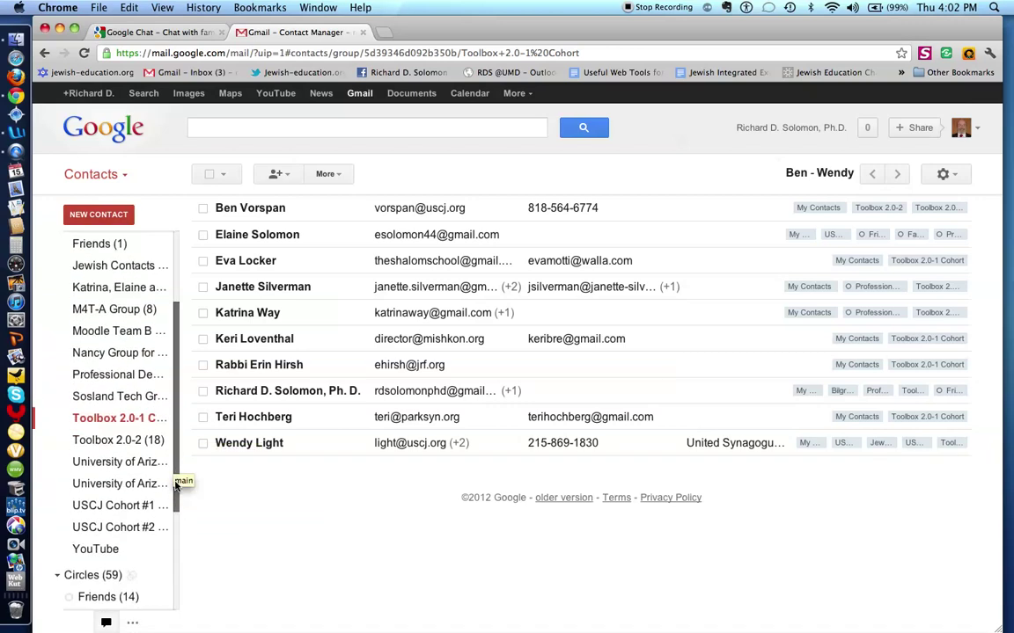
{"action": "scroll", "coordinate": [176, 481], "scroll_direction": "up", "scroll_amount": 2}
{"action": "scroll", "coordinate": [176, 484], "scroll_direction": "down", "scroll_amount": 3}
{"action": "scroll", "coordinate": [176, 487], "scroll_direction": "down", "scroll_amount": 3}
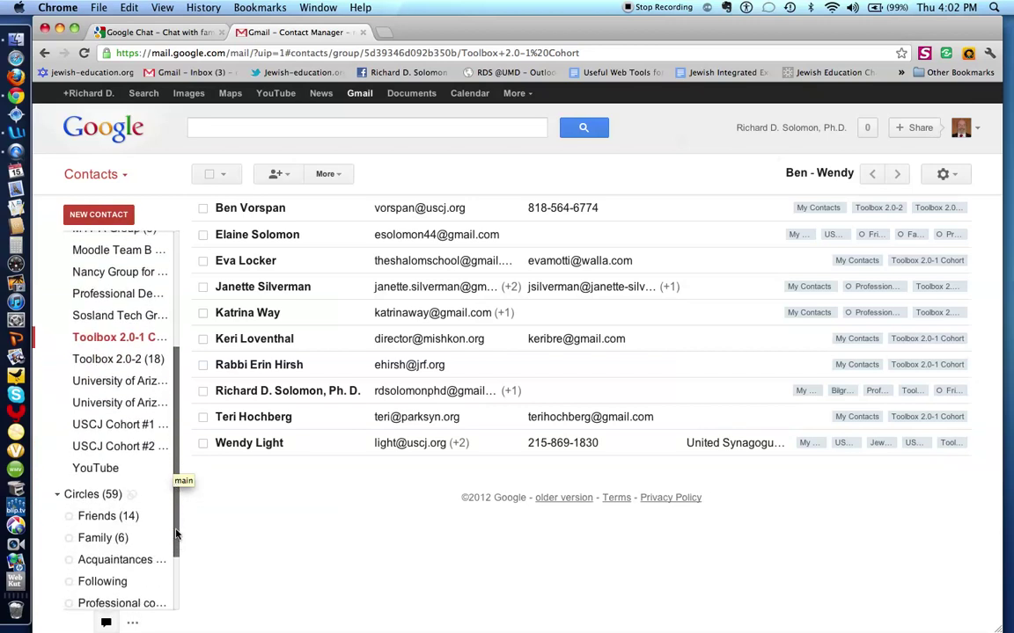
{"action": "scroll", "coordinate": [175, 453], "scroll_direction": "up", "scroll_amount": 5}
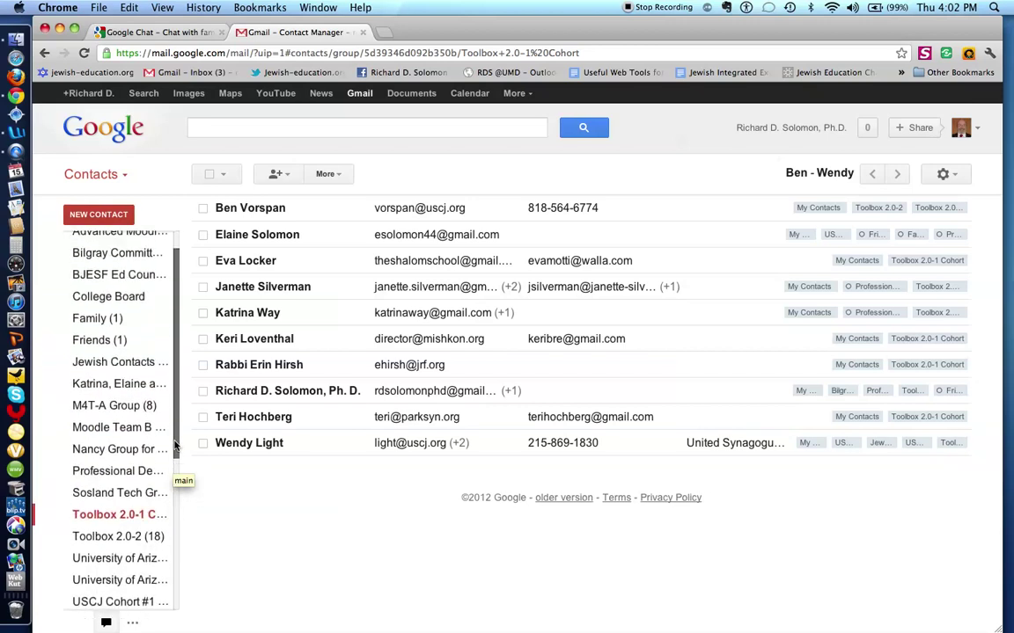
{"action": "left_click", "coordinate": [120, 384]}
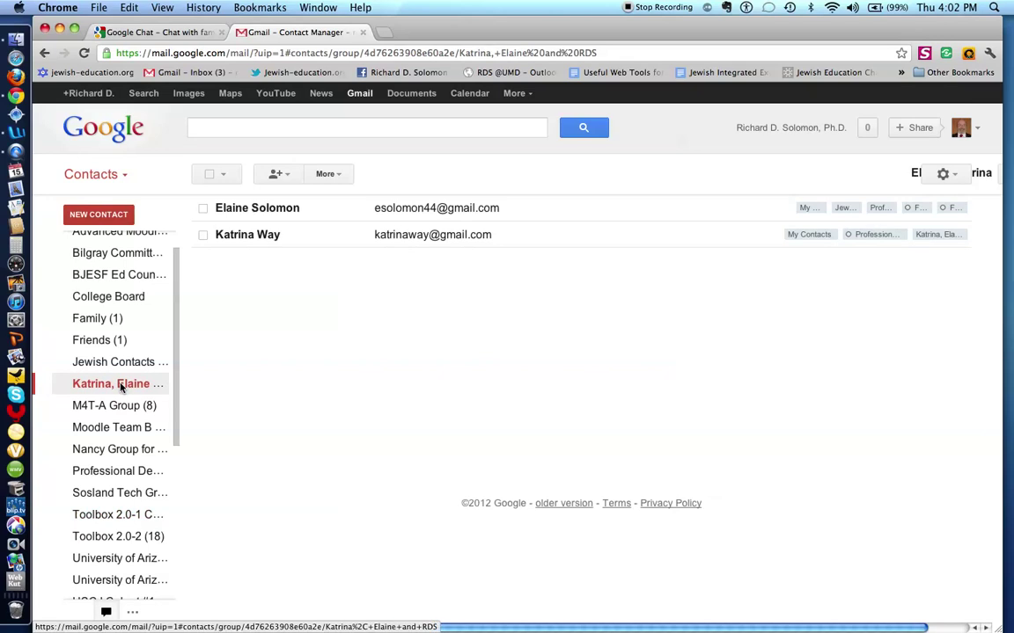
Return to the Gmail inbox and switch to Web Tool Assignment Chart.doc in Word.
{"action": "left_click", "coordinate": [123, 176]}
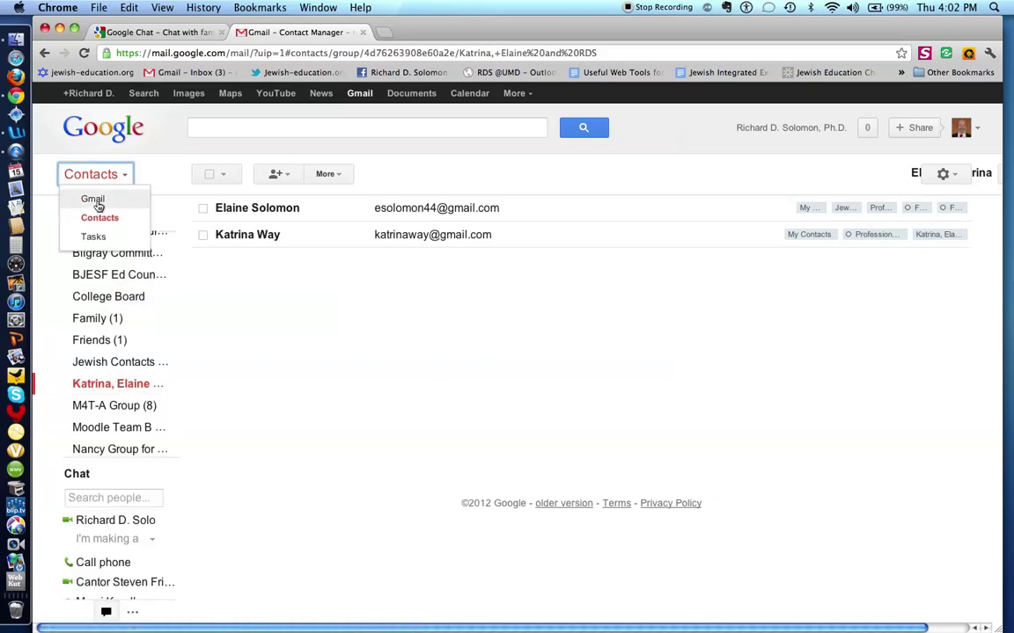
{"action": "left_click", "coordinate": [92, 199]}
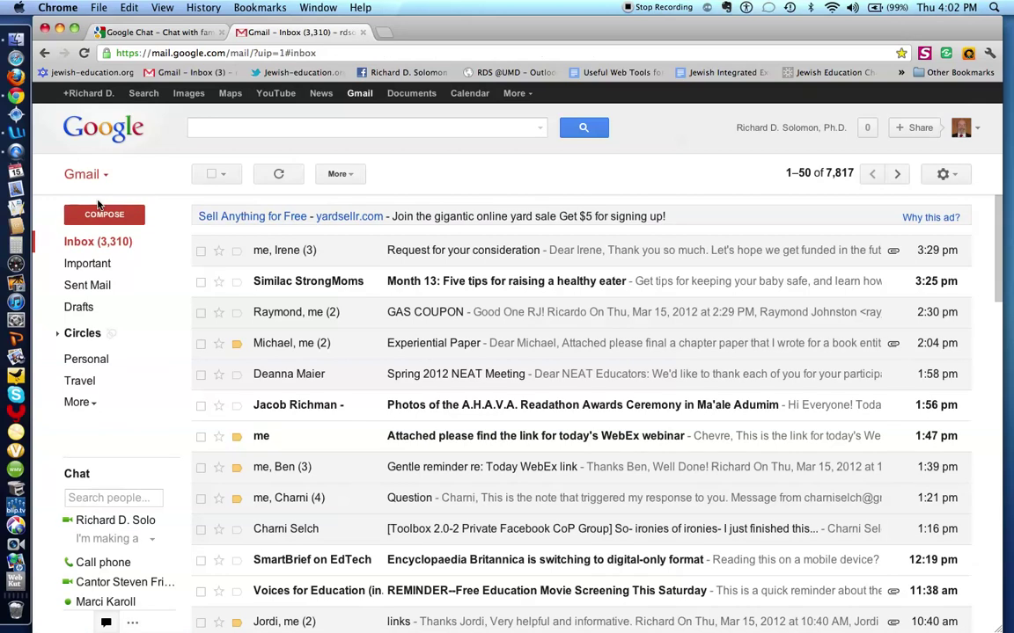
{"action": "left_click", "coordinate": [19, 133]}
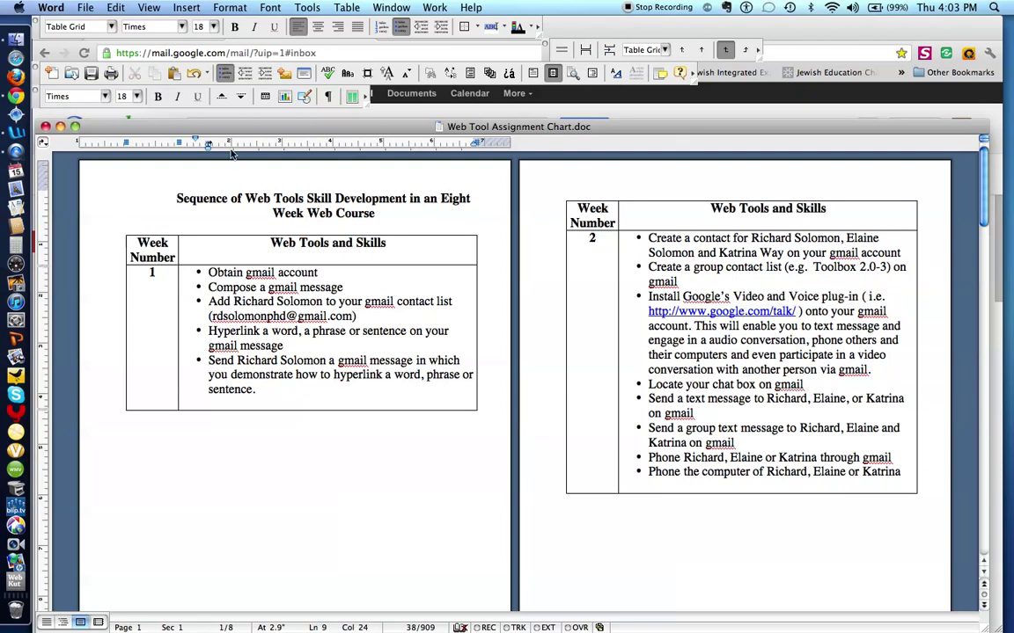
View the Google Chat plug-in page in Chrome, return to the Gmail inbox, and switch back to the assignment chart in Word.
{"action": "left_click", "coordinate": [15, 95]}
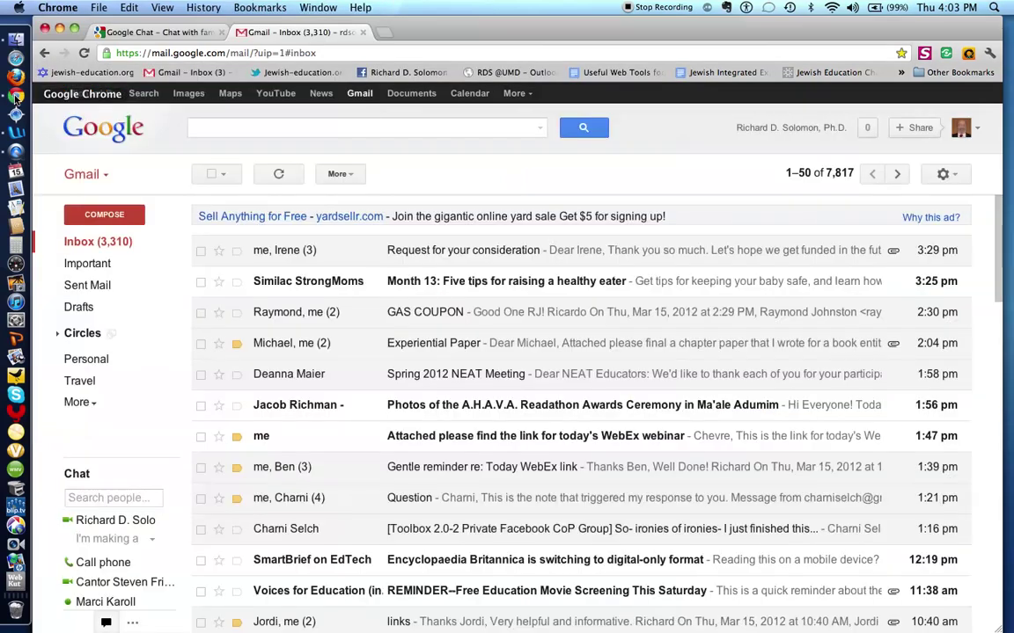
{"action": "left_click", "coordinate": [149, 35]}
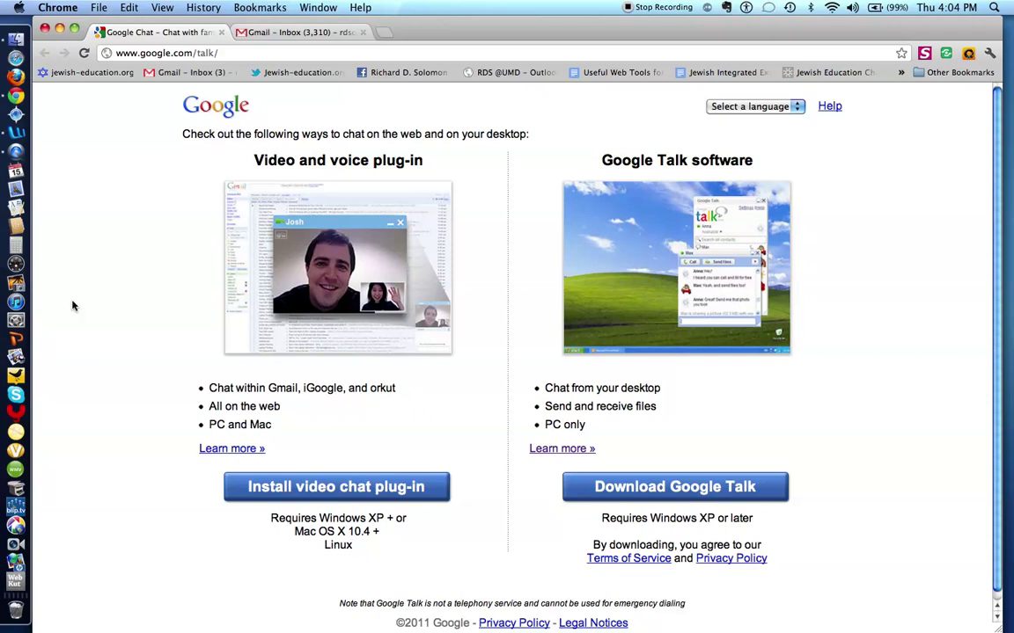
{"action": "left_click", "coordinate": [282, 33]}
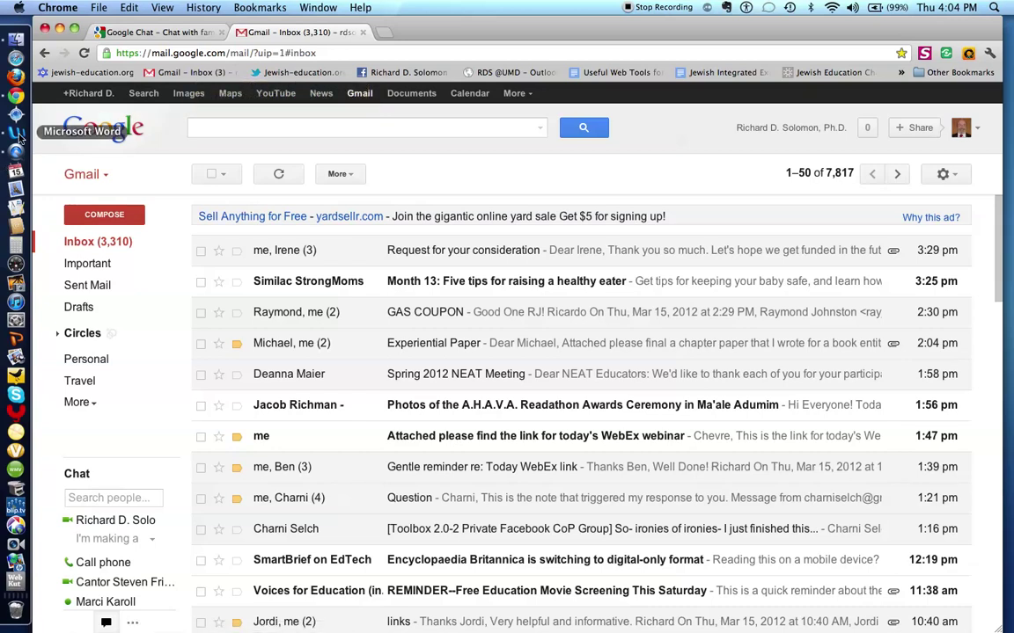
{"action": "left_click", "coordinate": [17, 134]}
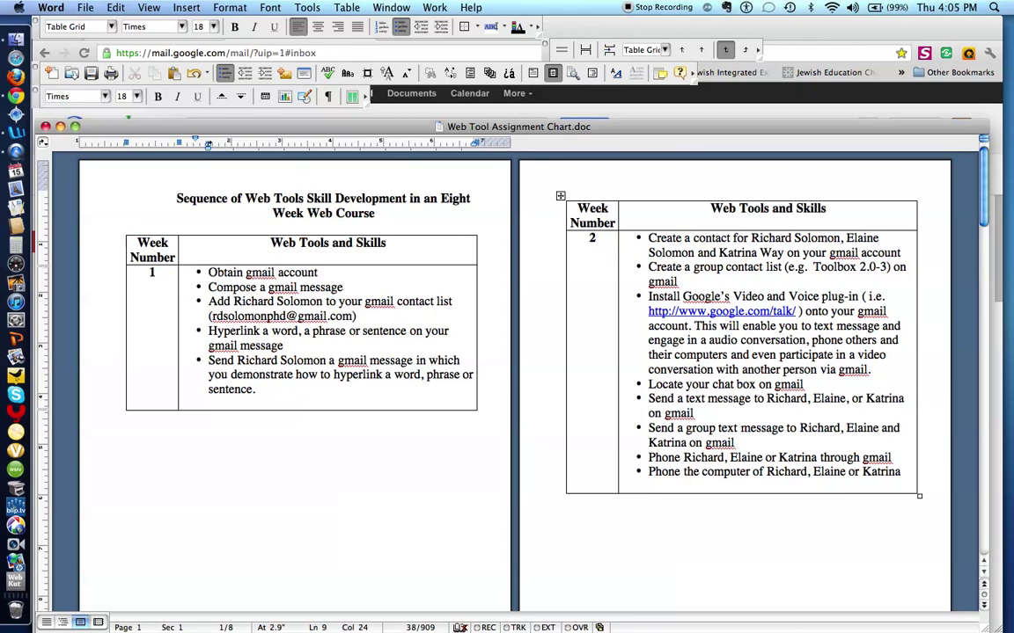
Switch to Chrome, look through the Gmail chat list to its end, and hide and show the chat box again.
{"action": "left_click", "coordinate": [16, 93]}
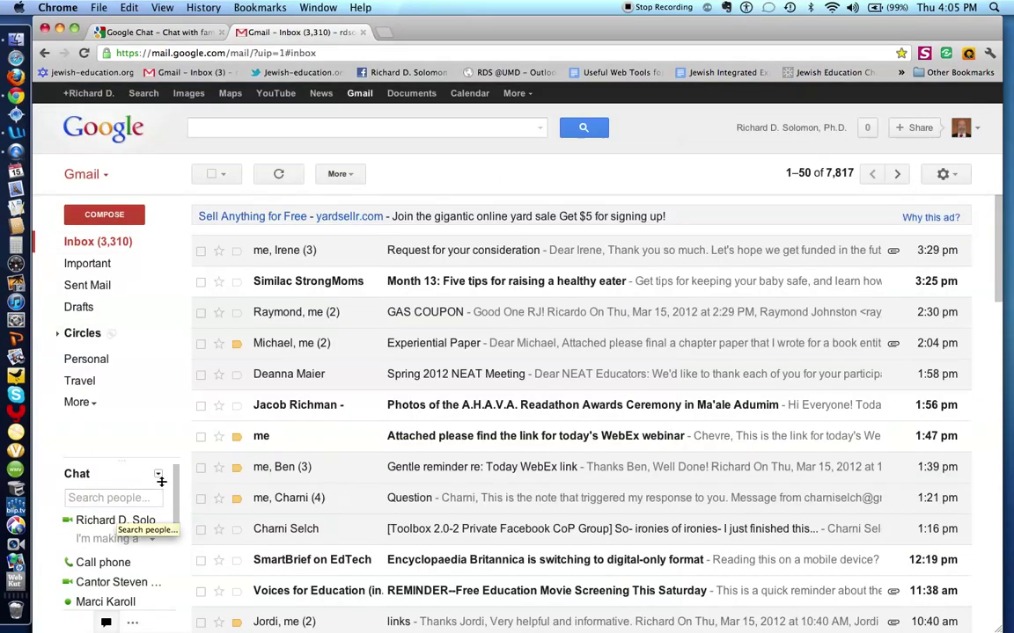
{"action": "left_click_drag", "start_coordinate": [175, 480], "coordinate": [175, 573]}
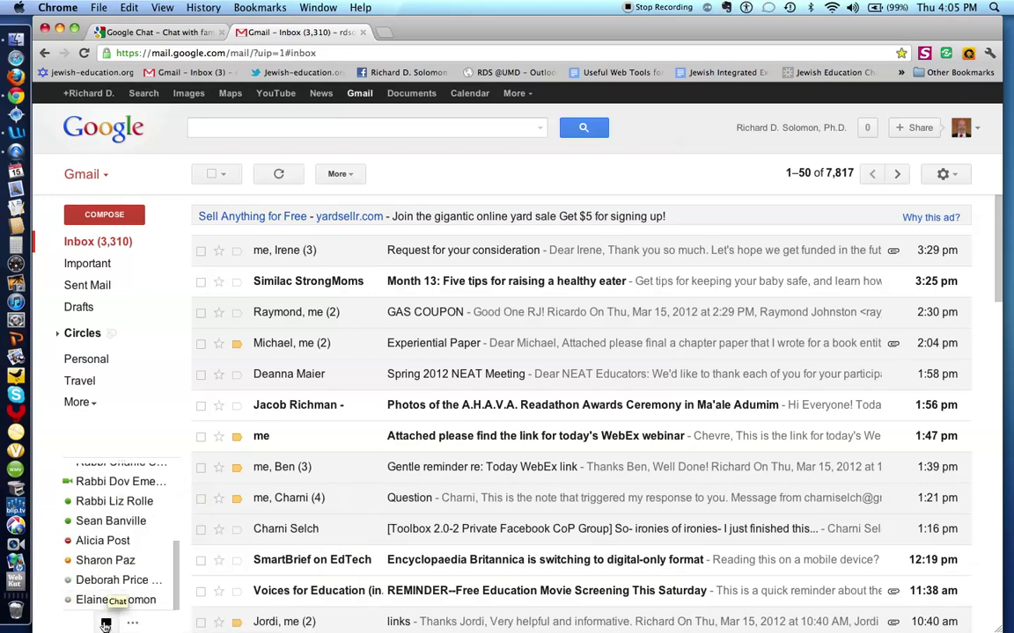
{"action": "left_click", "coordinate": [105, 623]}
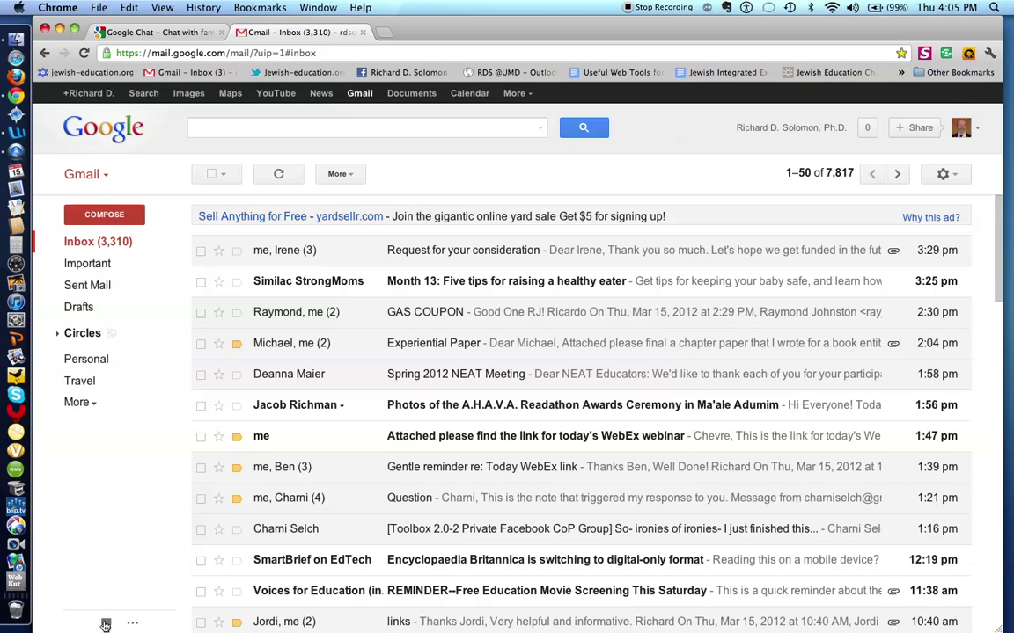
{"action": "left_click", "coordinate": [105, 624]}
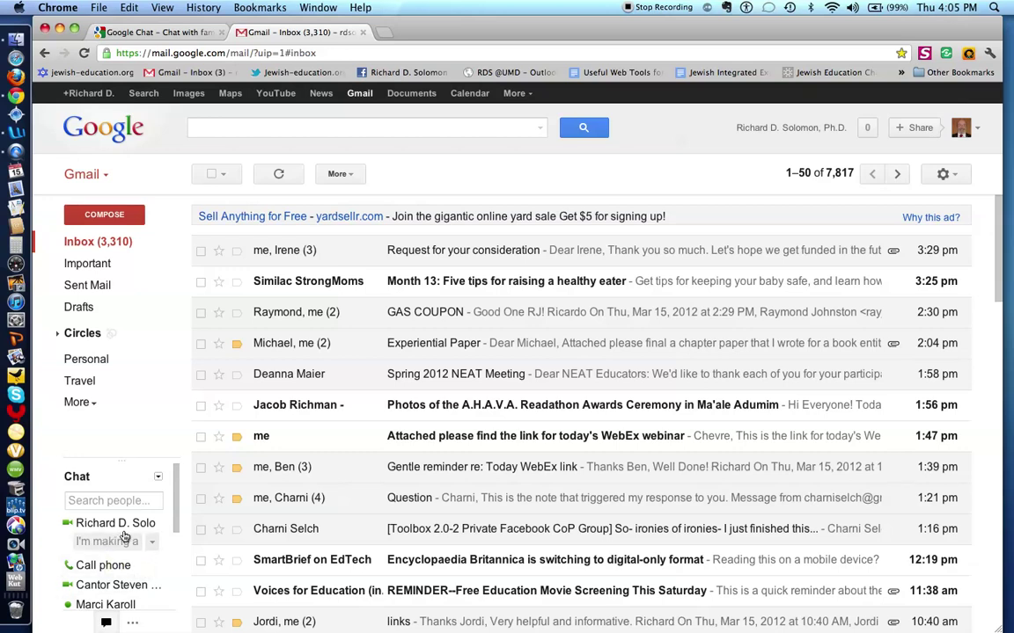
Open the custom chat status message, leave it as it is, and set the chat status to Busy.
{"action": "mouse_move", "coordinate": [74, 526]}
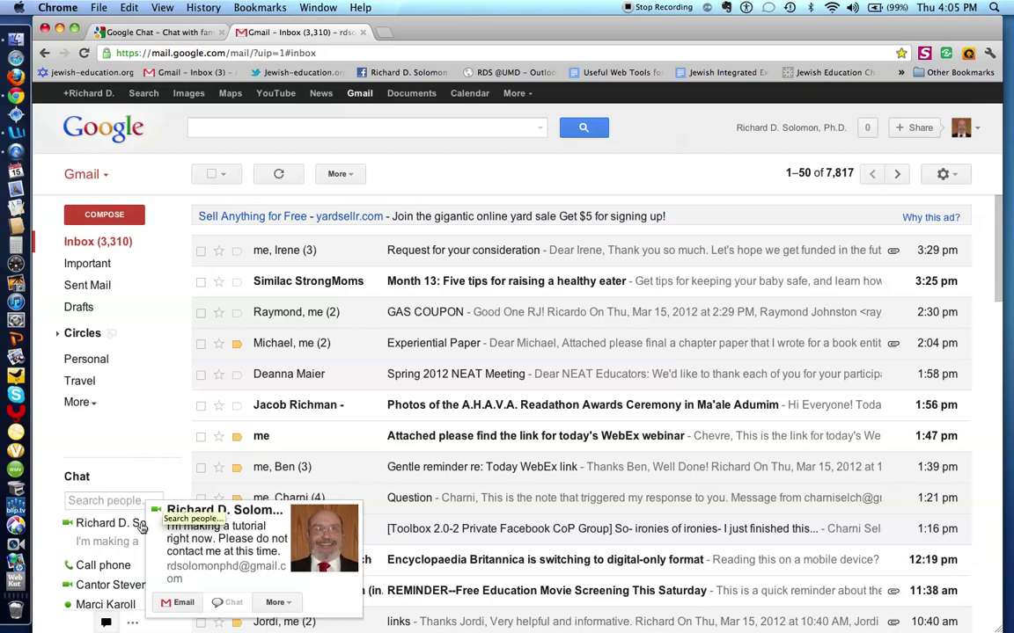
{"action": "left_click", "coordinate": [120, 546]}
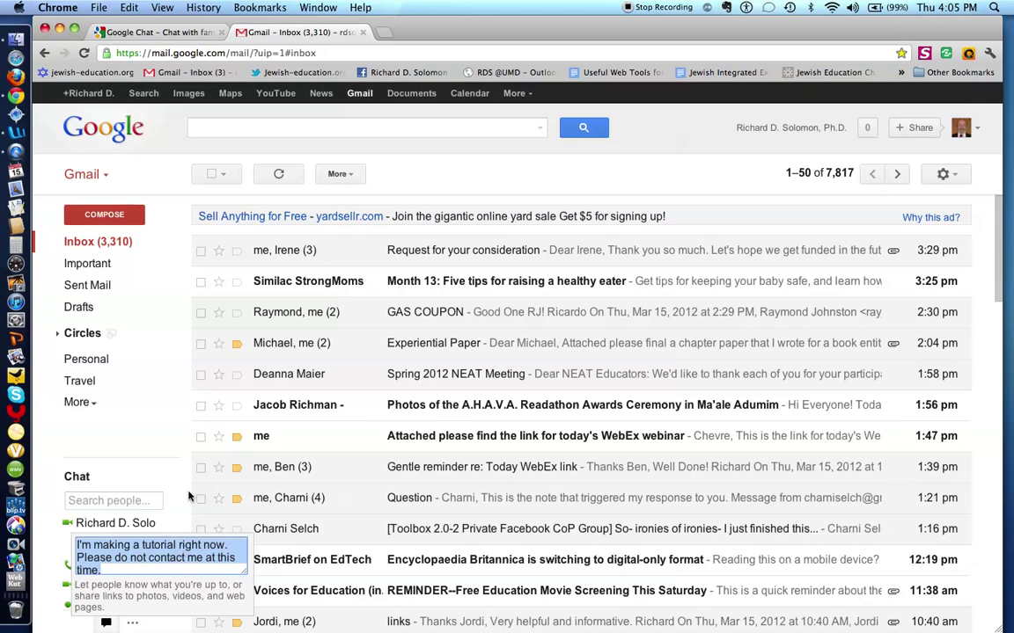
{"action": "left_click", "coordinate": [166, 446]}
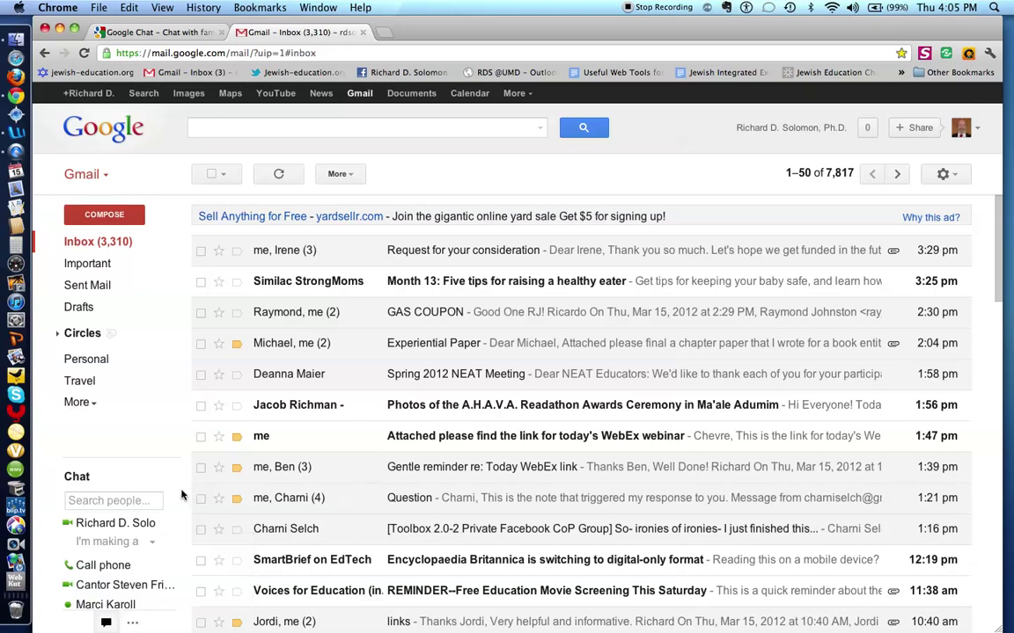
{"action": "left_click", "coordinate": [151, 545]}
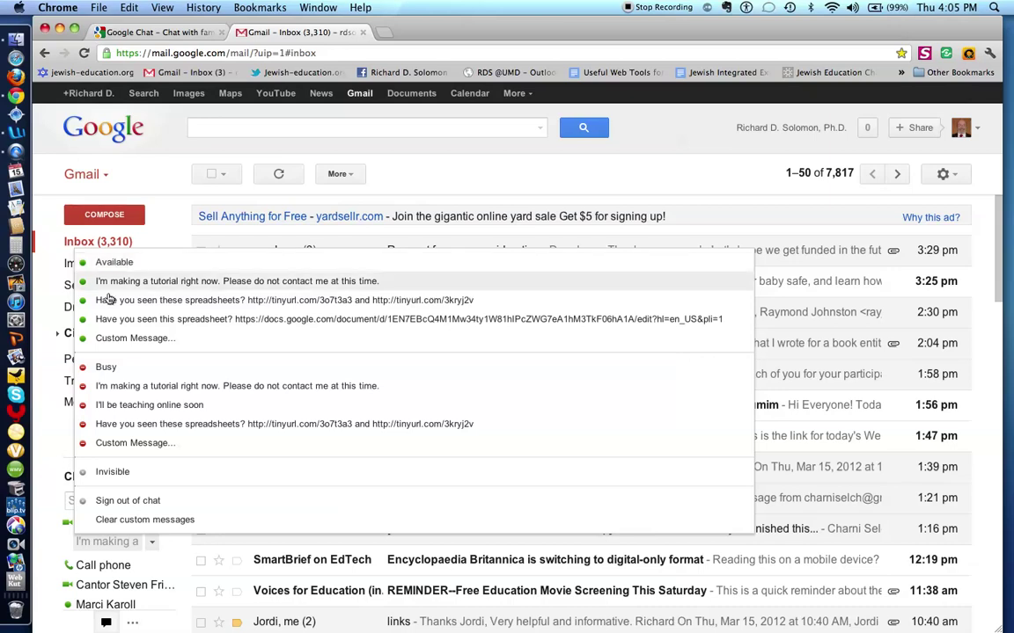
{"action": "left_click", "coordinate": [103, 369]}
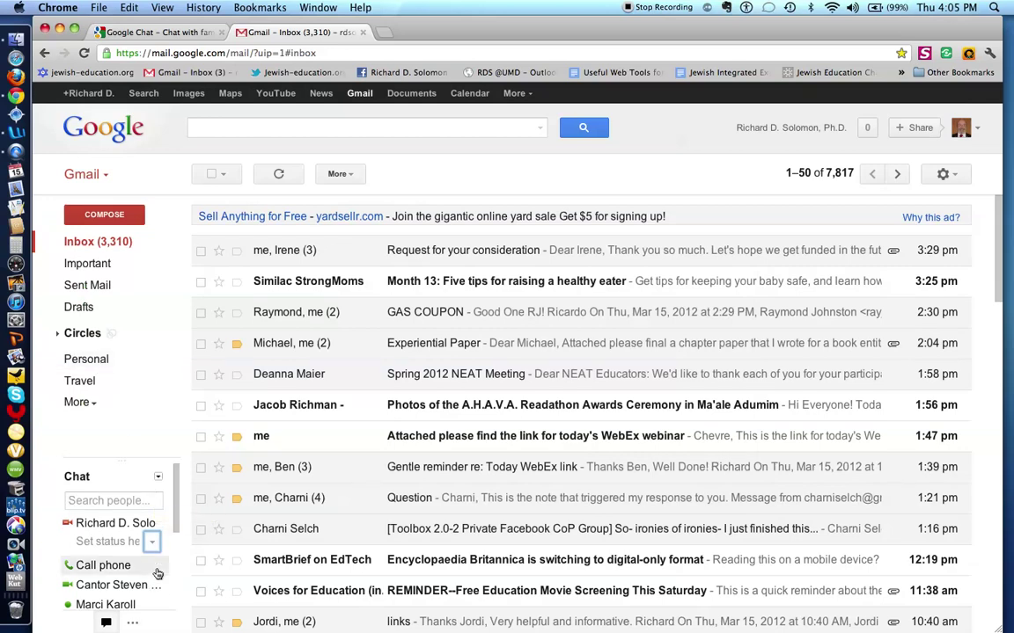
Set the chat status to Invisible, and hide and show the chat box again.
{"action": "mouse_move", "coordinate": [136, 534]}
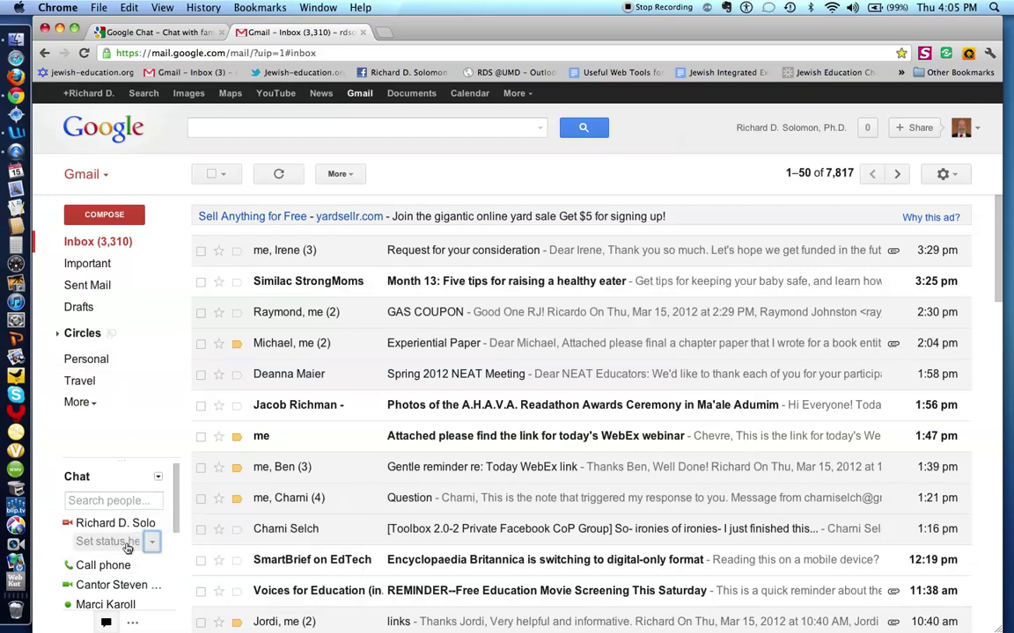
{"action": "left_click", "coordinate": [150, 547]}
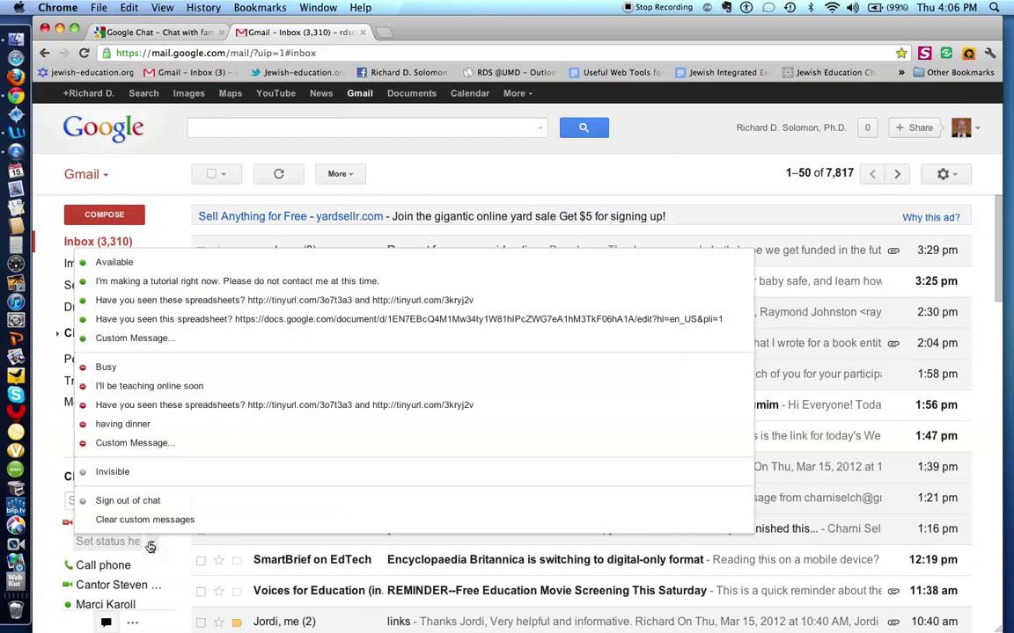
{"action": "left_click", "coordinate": [111, 473]}
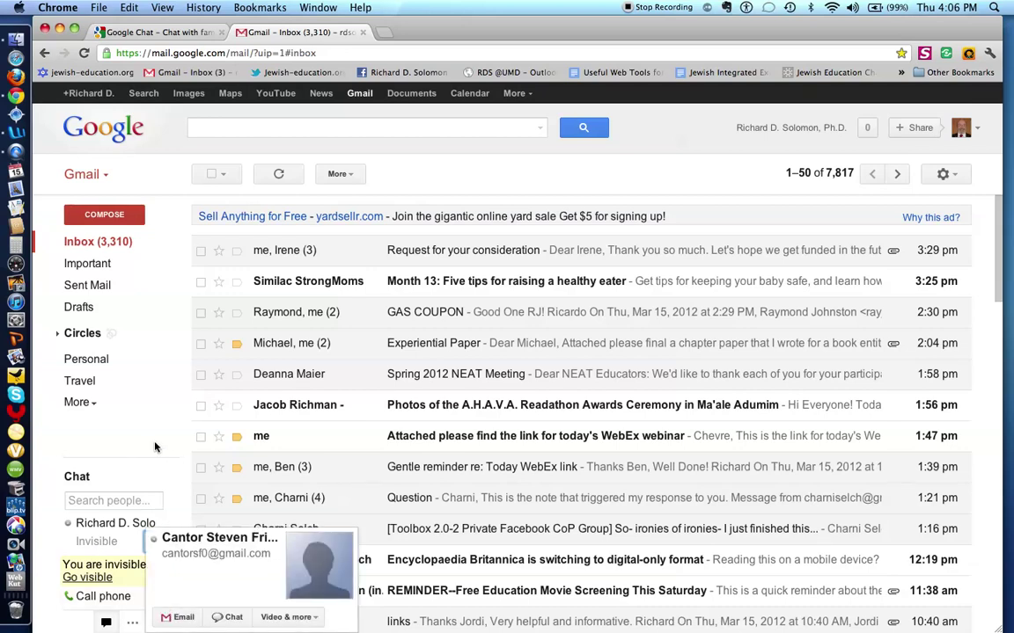
{"action": "left_click", "coordinate": [105, 623]}
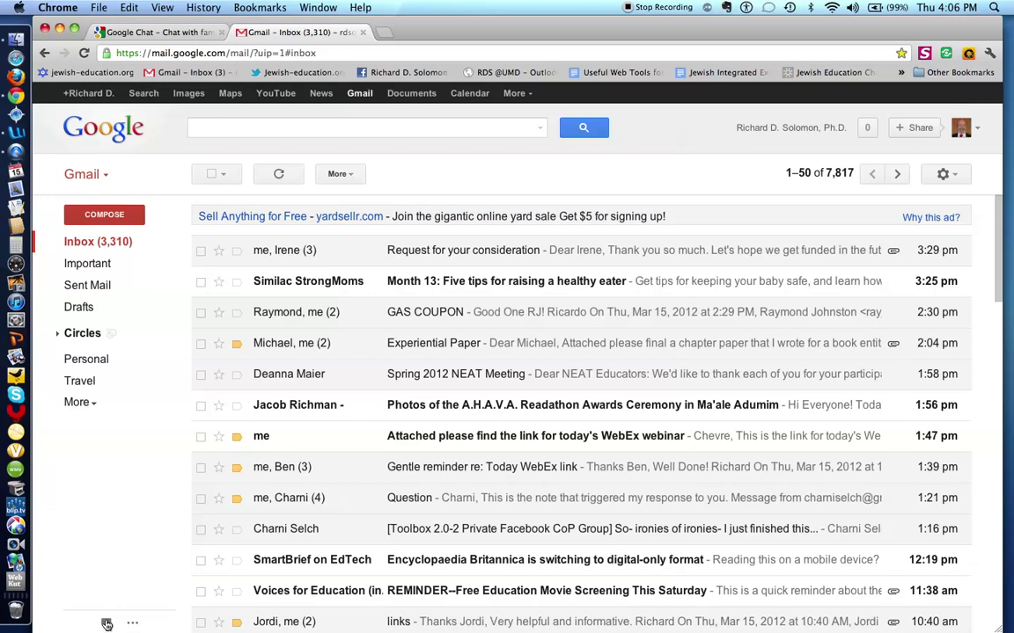
{"action": "left_click", "coordinate": [107, 624]}
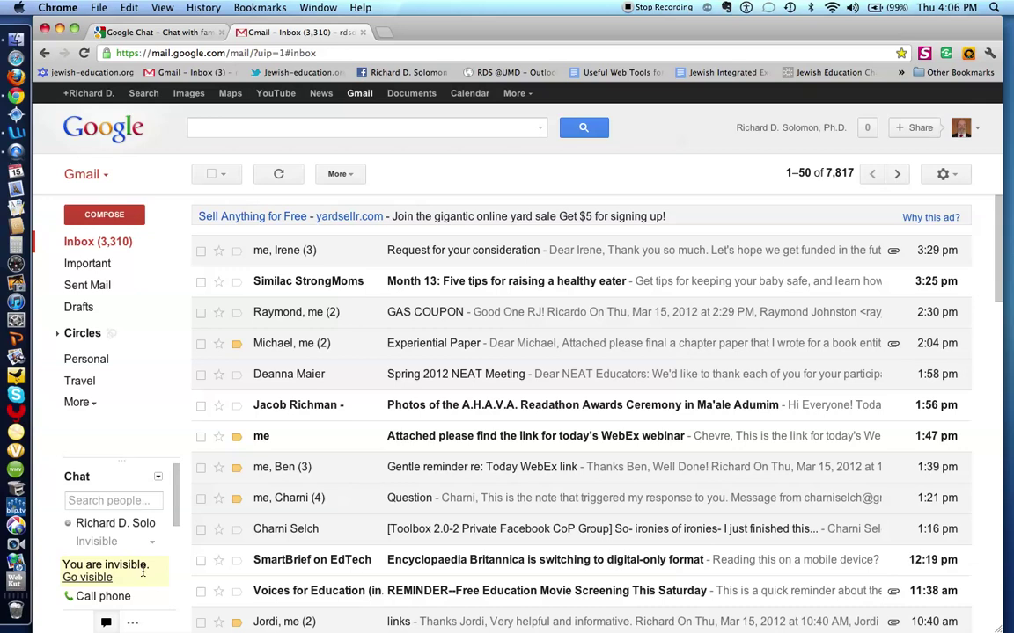
Check the assignment chart in Word, return to Chrome, and open and close a chat with the last contact in the chat list.
{"action": "left_click", "coordinate": [16, 134]}
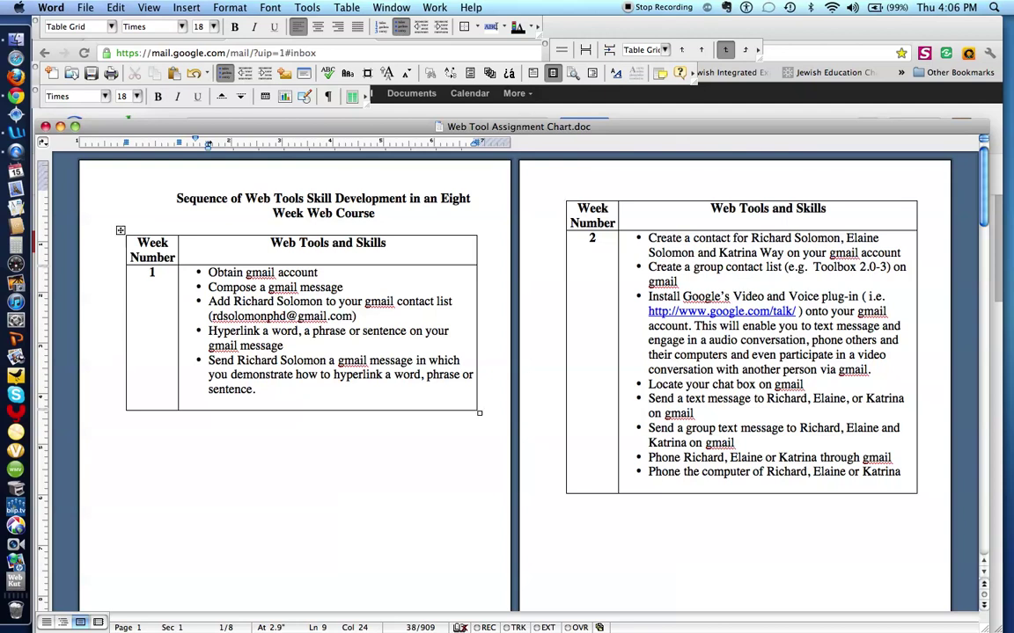
{"action": "left_click", "coordinate": [16, 98]}
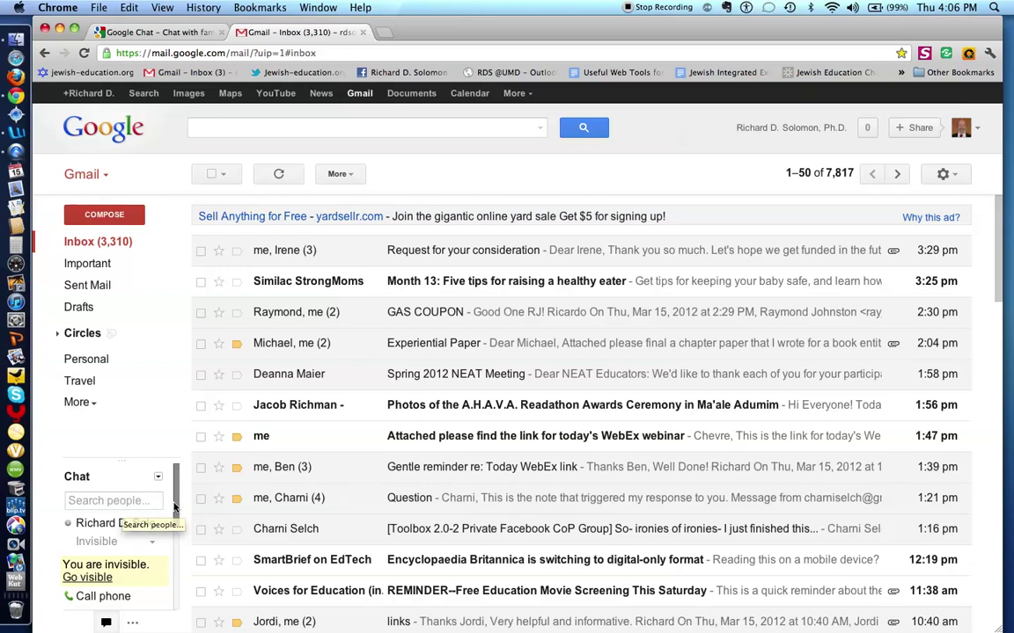
{"action": "scroll", "coordinate": [158, 519], "scroll_direction": "down", "scroll_amount": 10}
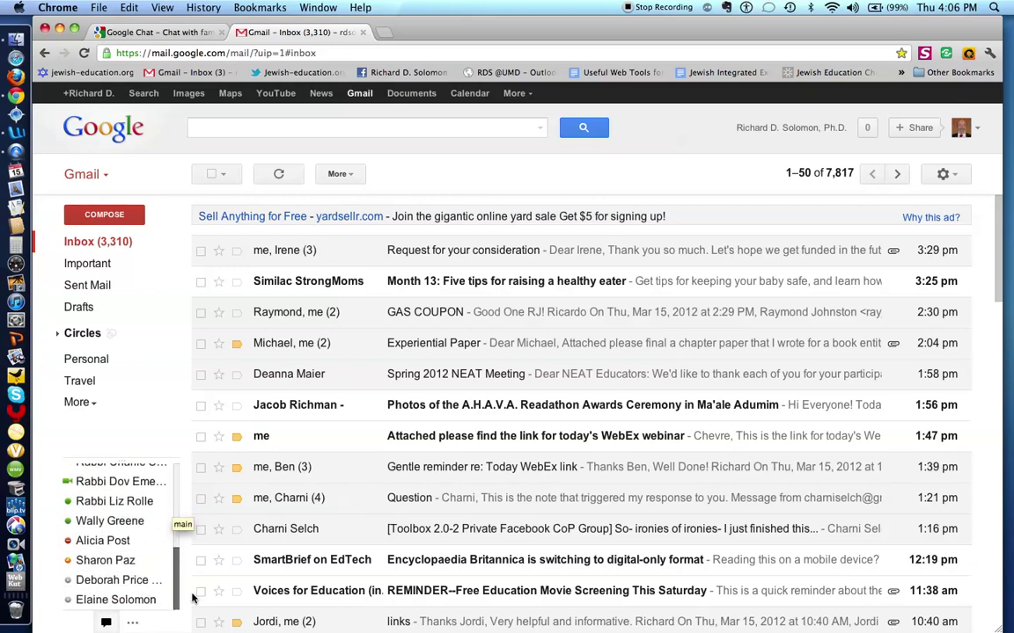
{"action": "mouse_move", "coordinate": [117, 601]}
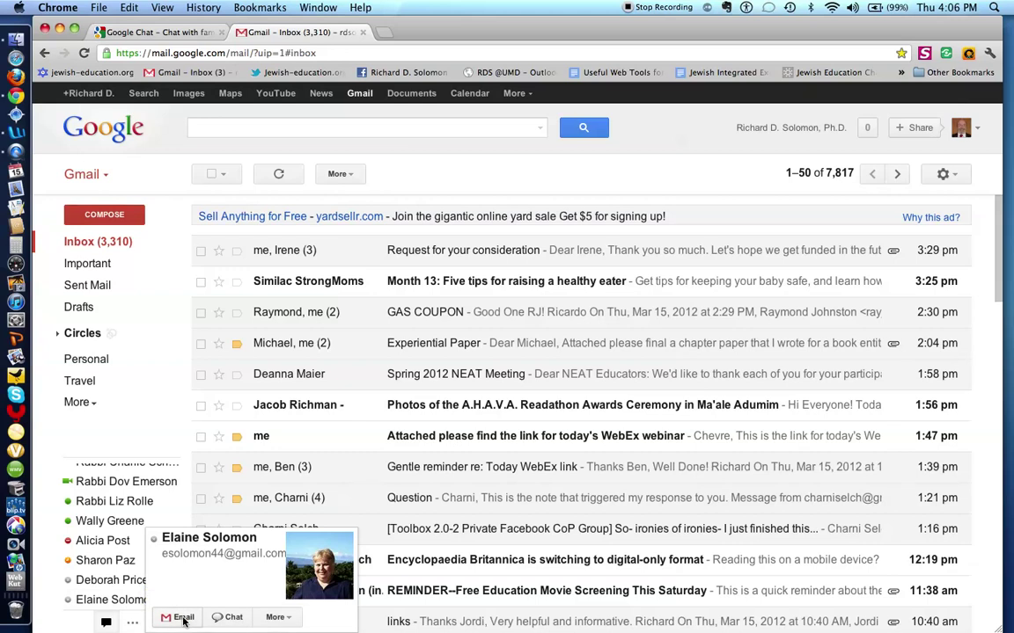
{"action": "left_click", "coordinate": [227, 618]}
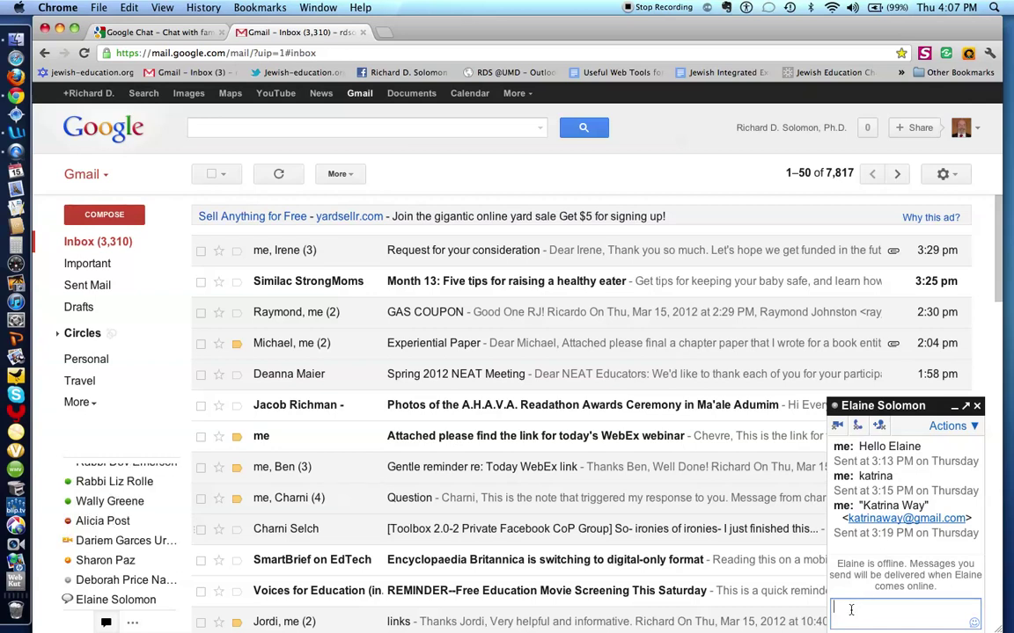
{"action": "left_click", "coordinate": [977, 405]}
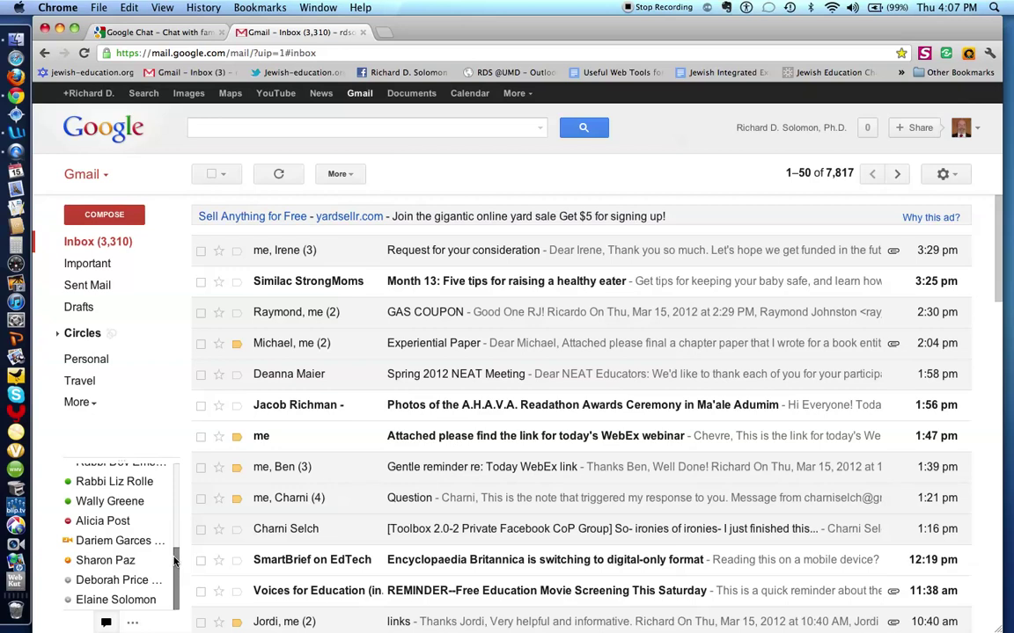
Search the chat contacts for "Ka" and start an email to the matching contact's Yahoo address.
{"action": "scroll", "coordinate": [174, 562], "scroll_direction": "up", "scroll_amount": 5}
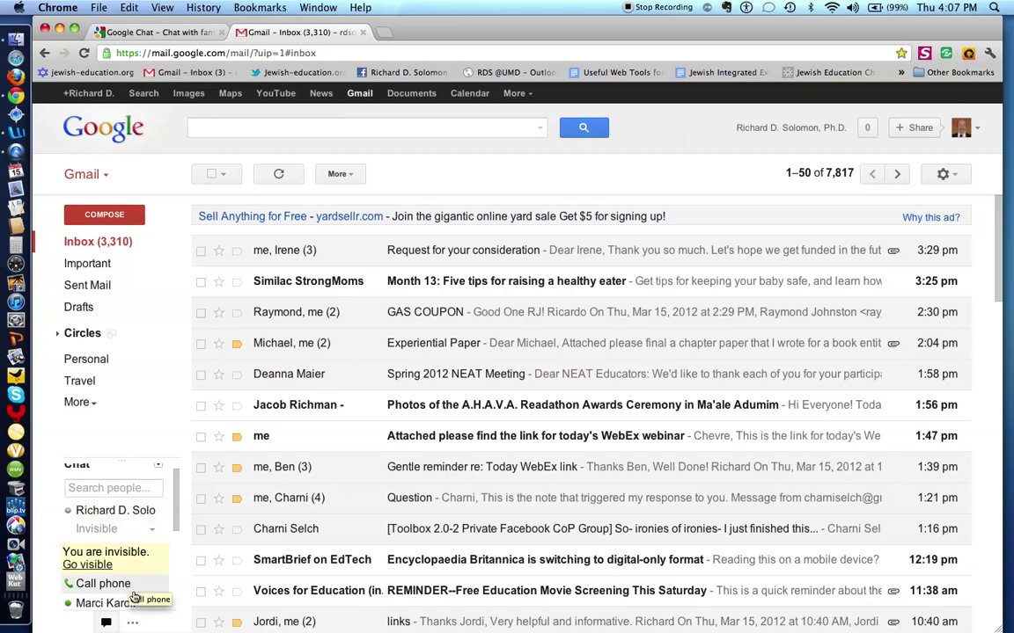
{"action": "left_click", "coordinate": [83, 489]}
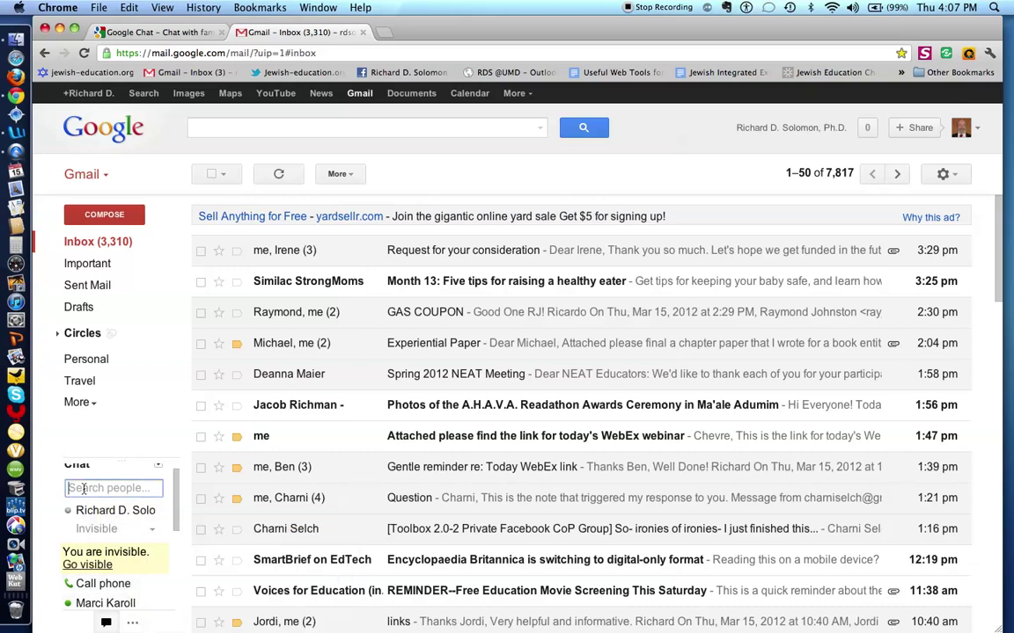
{"action": "type", "text": "Ka"}
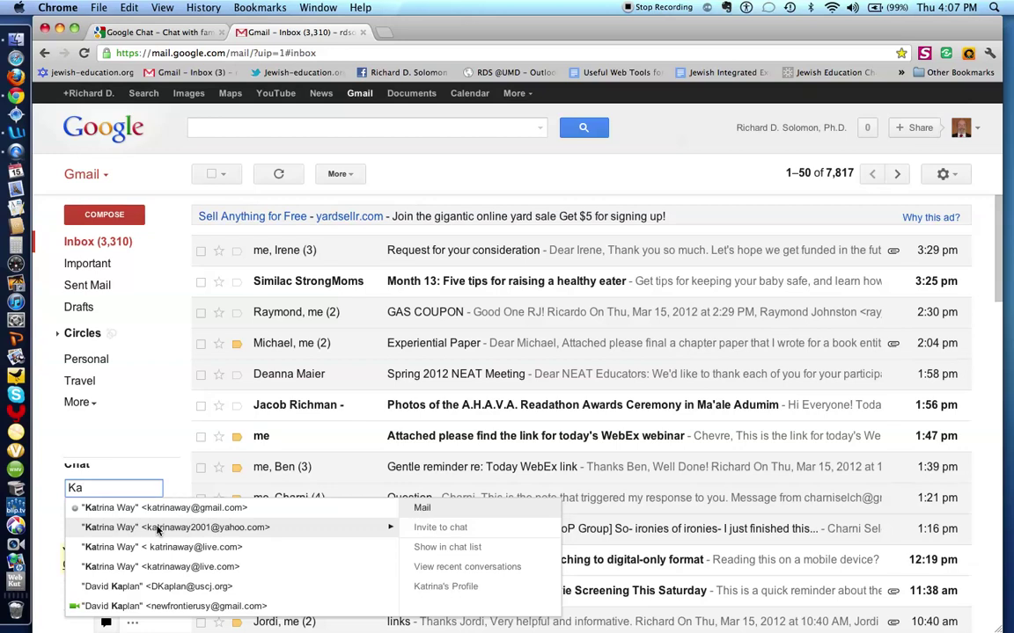
{"action": "left_click", "coordinate": [421, 507]}
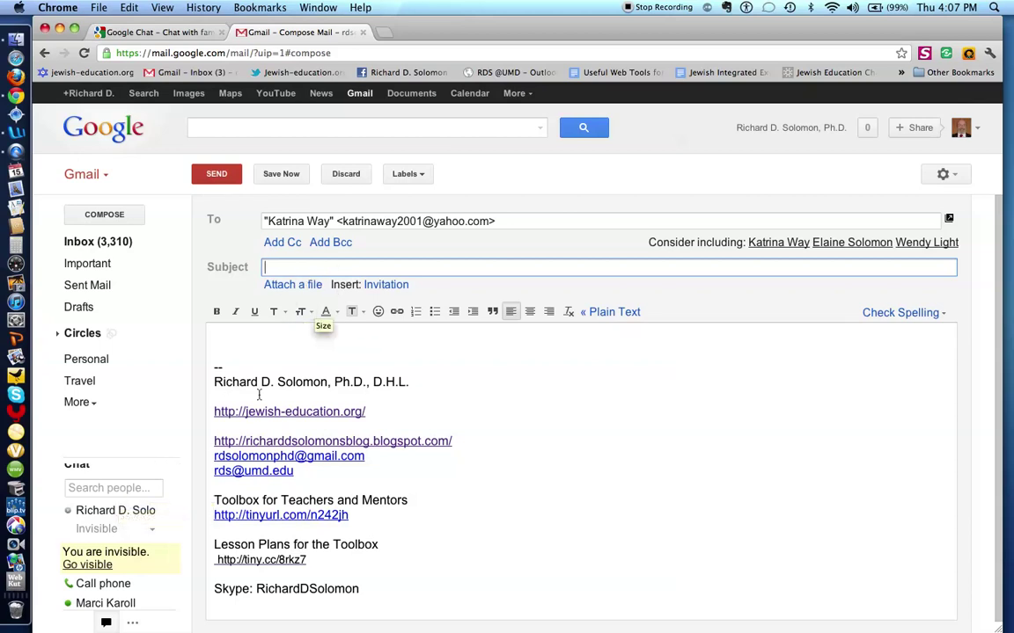
Search the chat contacts for "K" and make the first match, with the Gmail address, always show in the chat list.
{"action": "left_click", "coordinate": [91, 486]}
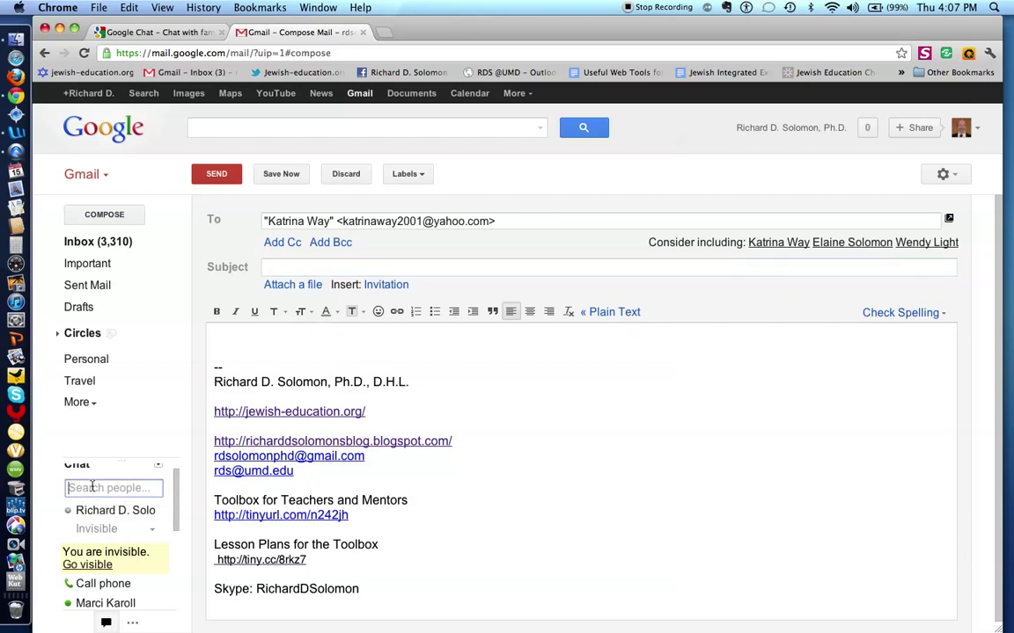
{"action": "type", "text": "K"}
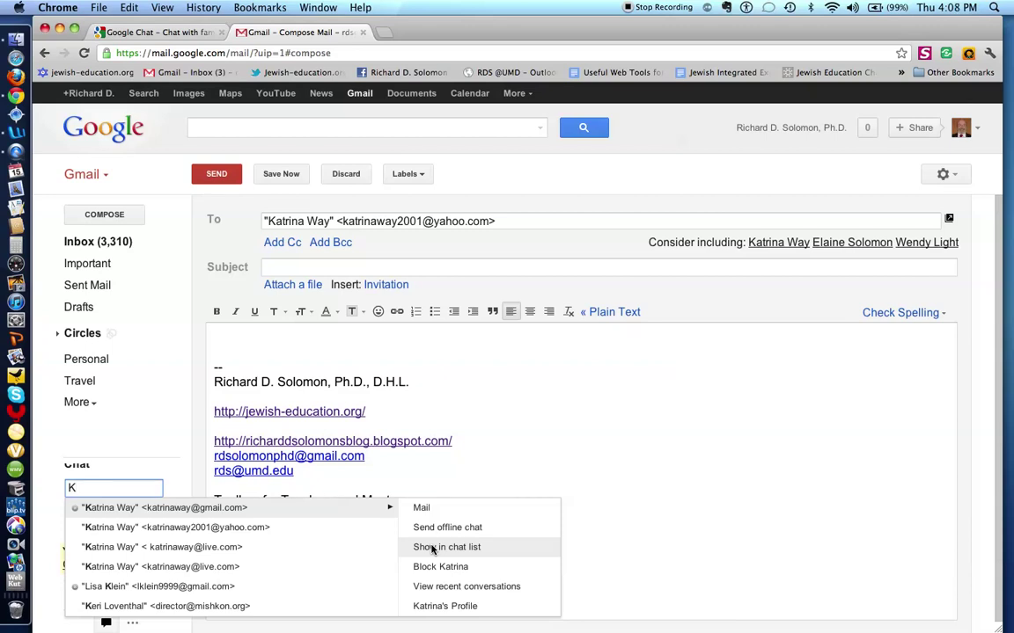
{"action": "left_click", "coordinate": [432, 548]}
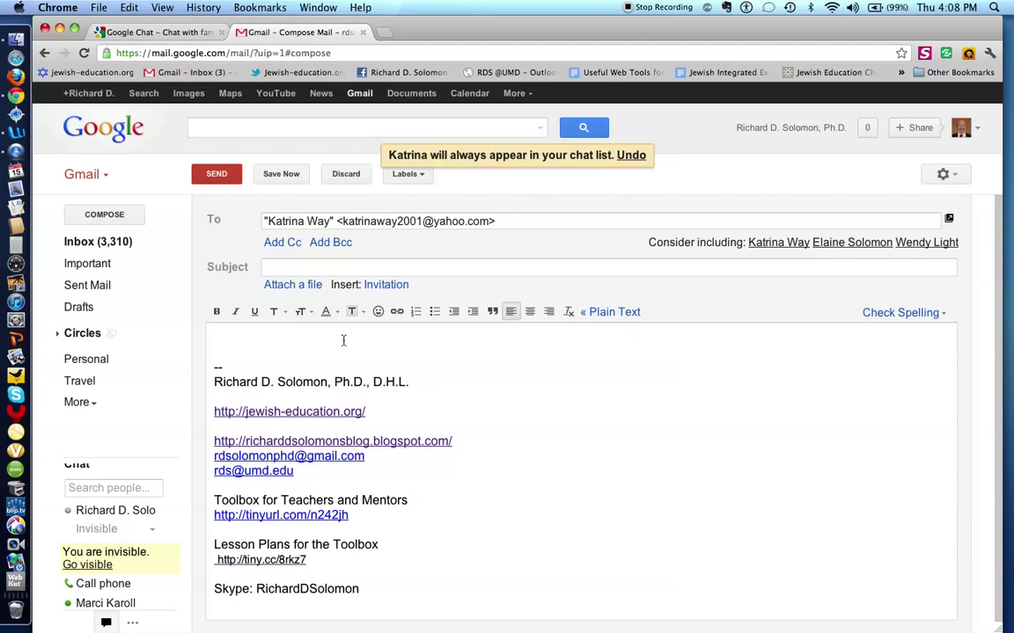
{"action": "left_click", "coordinate": [102, 489]}
{"action": "scroll", "coordinate": [102, 489], "scroll_direction": "down", "scroll_amount": 5}
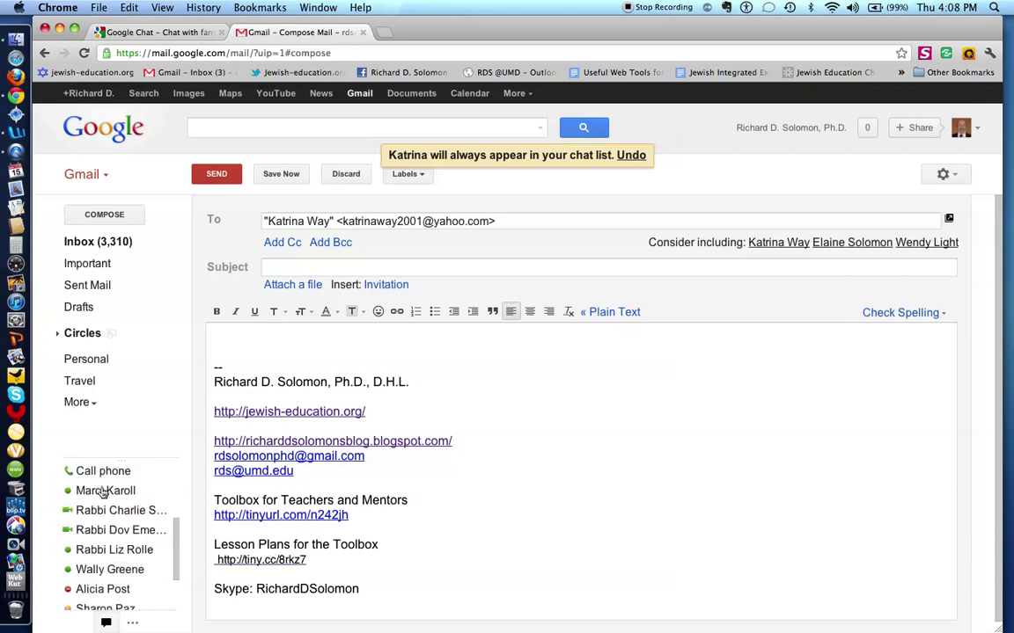
Open a chat with the contact listed just above the newly added one, and enter and erase the start of another person's name.
{"action": "mouse_move", "coordinate": [114, 579]}
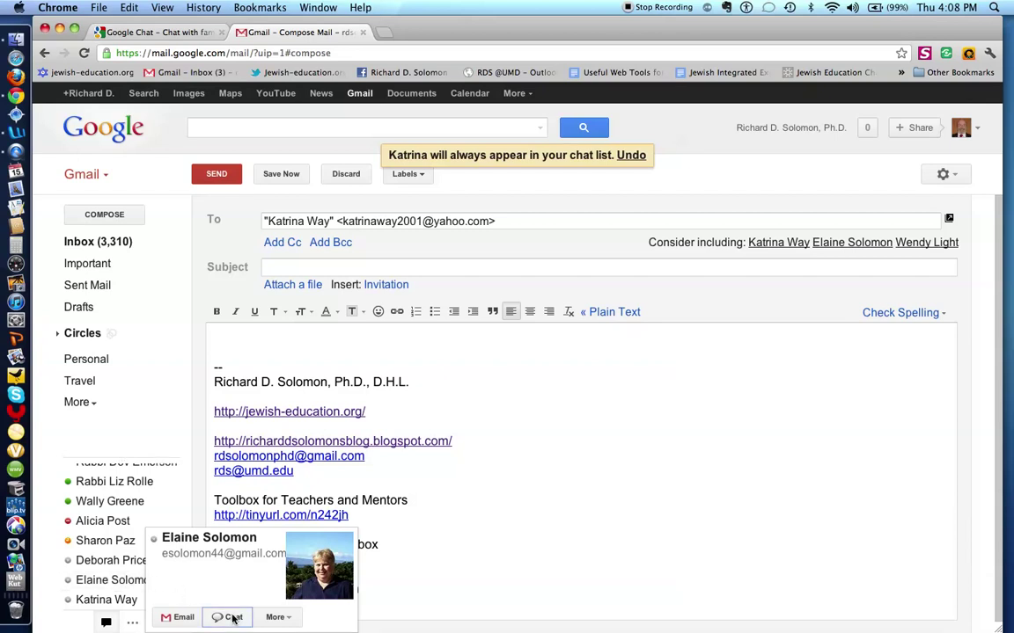
{"action": "left_click", "coordinate": [233, 619]}
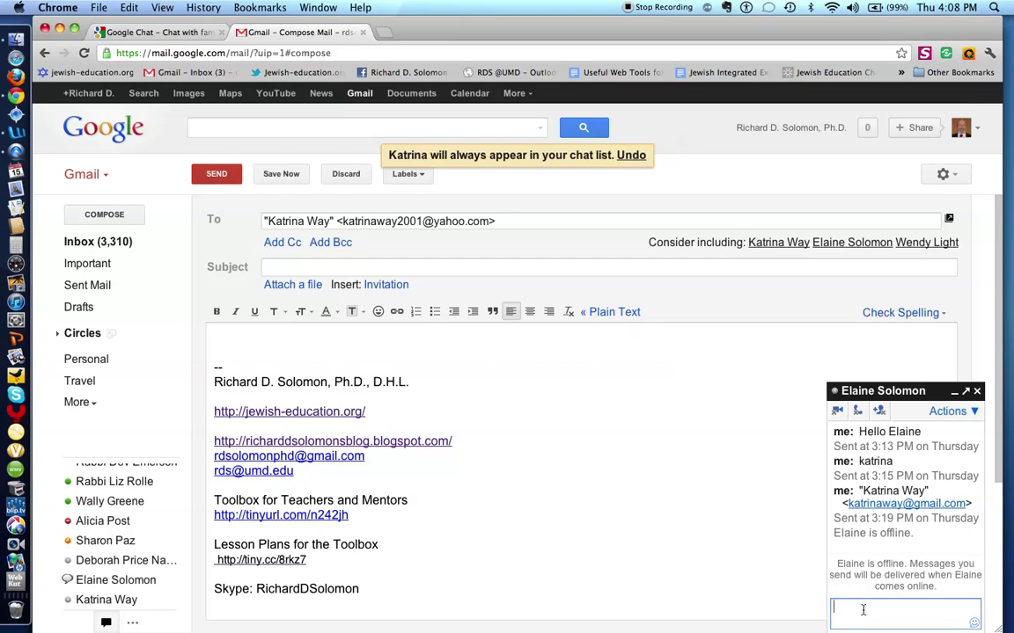
{"action": "type", "text": "Wen"}
{"action": "key", "text": "BackSpace"}
{"action": "key", "text": "BackSpace"}
{"action": "key", "text": "BackSpace"}
Open the full contact list in Contacts, search for "wen", and open the first matching contact.
{"action": "left_click", "coordinate": [106, 177]}
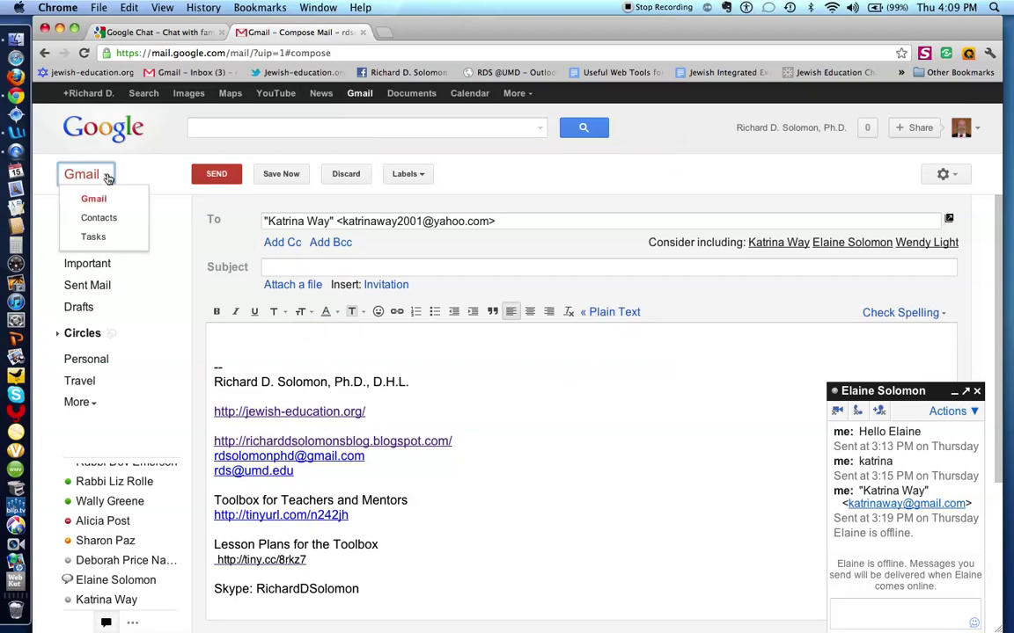
{"action": "left_click", "coordinate": [99, 218]}
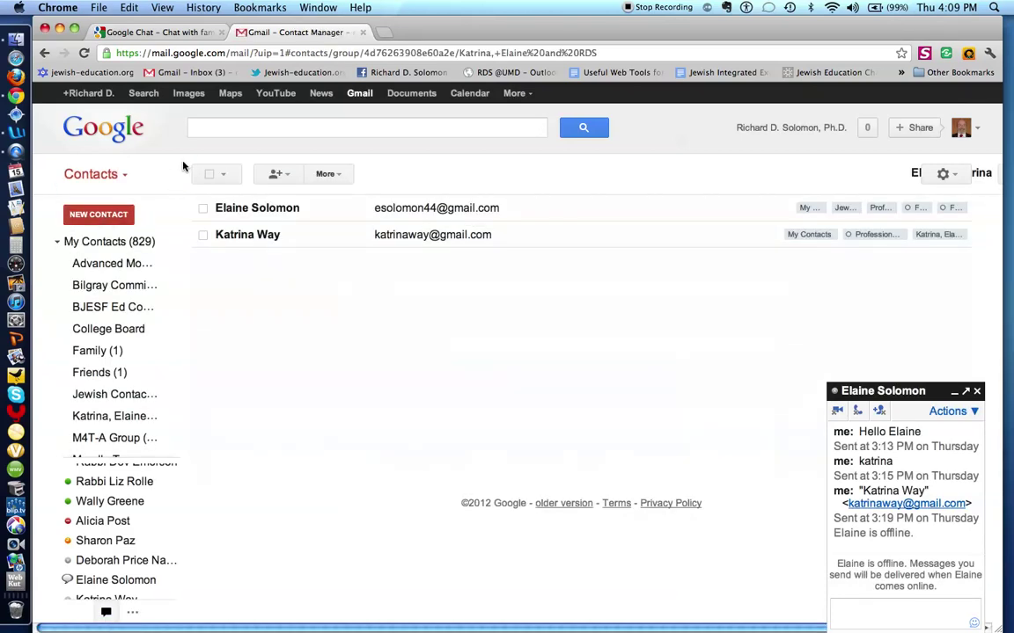
{"action": "left_click", "coordinate": [109, 177]}
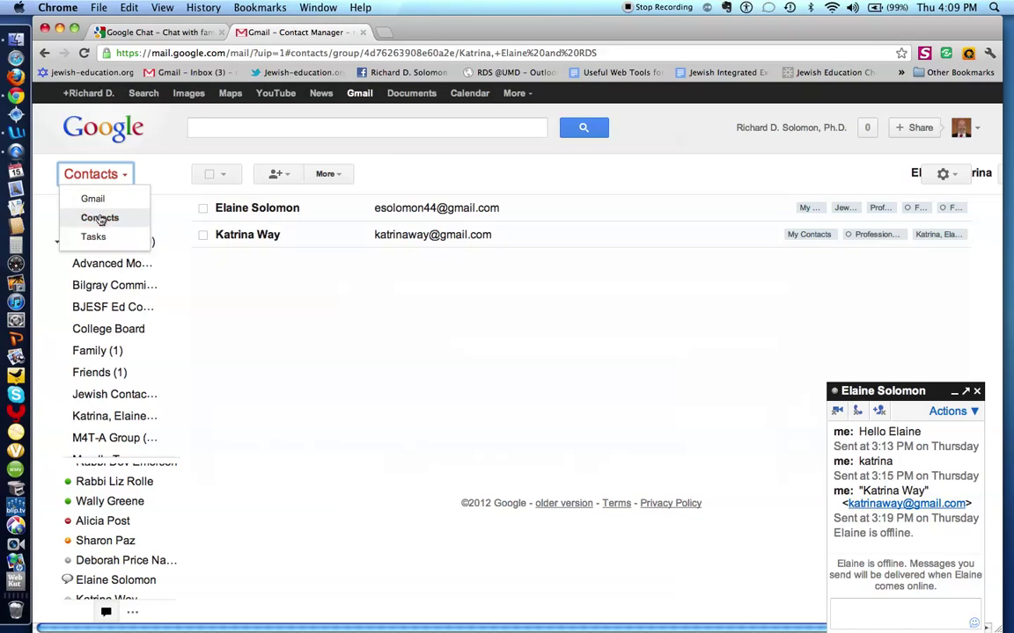
{"action": "left_click", "coordinate": [102, 217]}
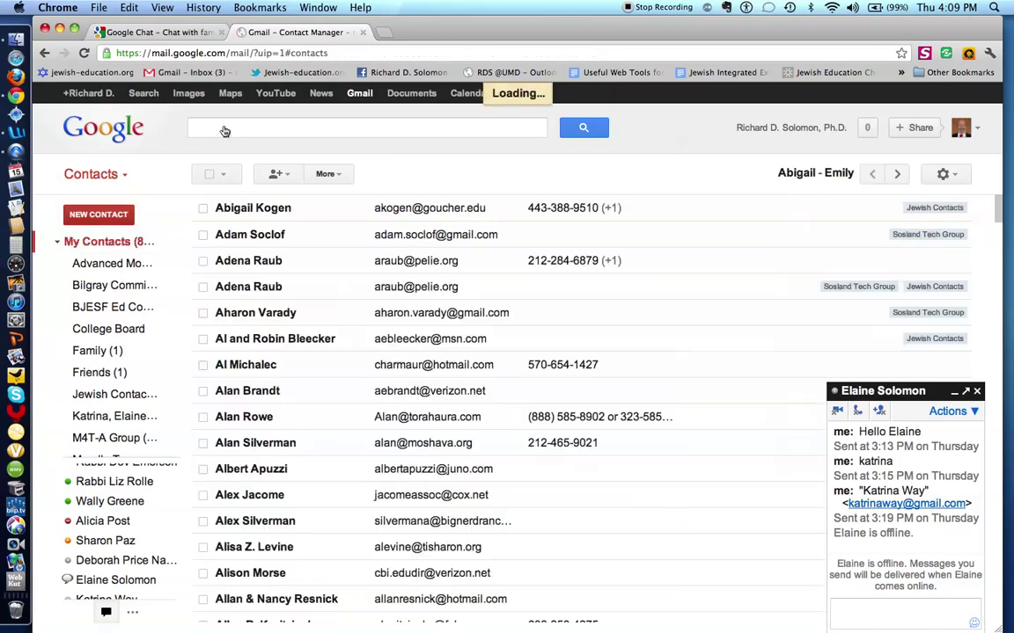
{"action": "left_click", "coordinate": [223, 128]}
{"action": "type", "text": "wen"}
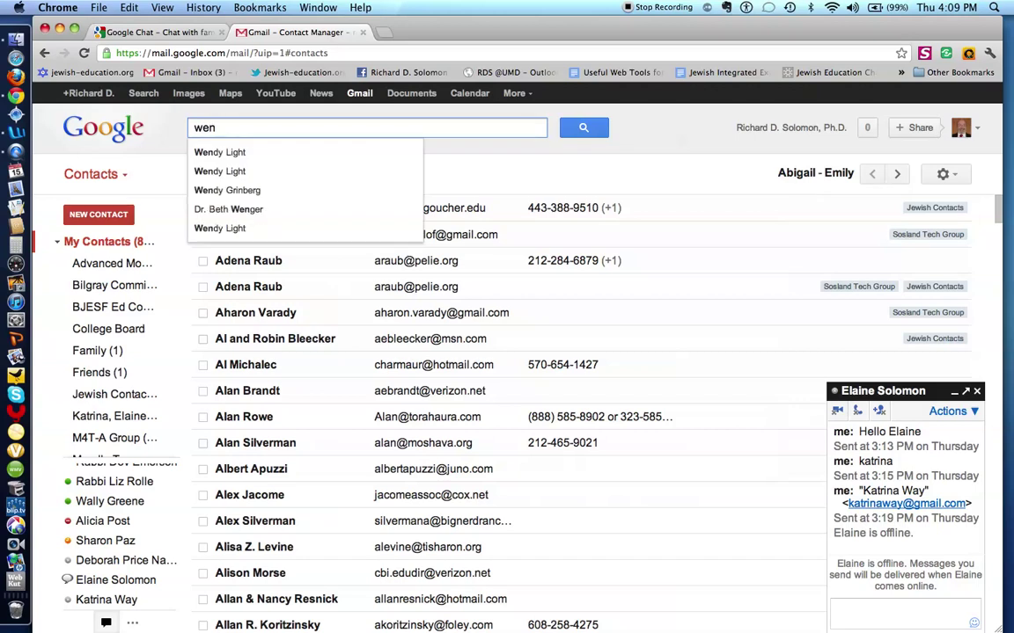
{"action": "left_click", "coordinate": [232, 153]}
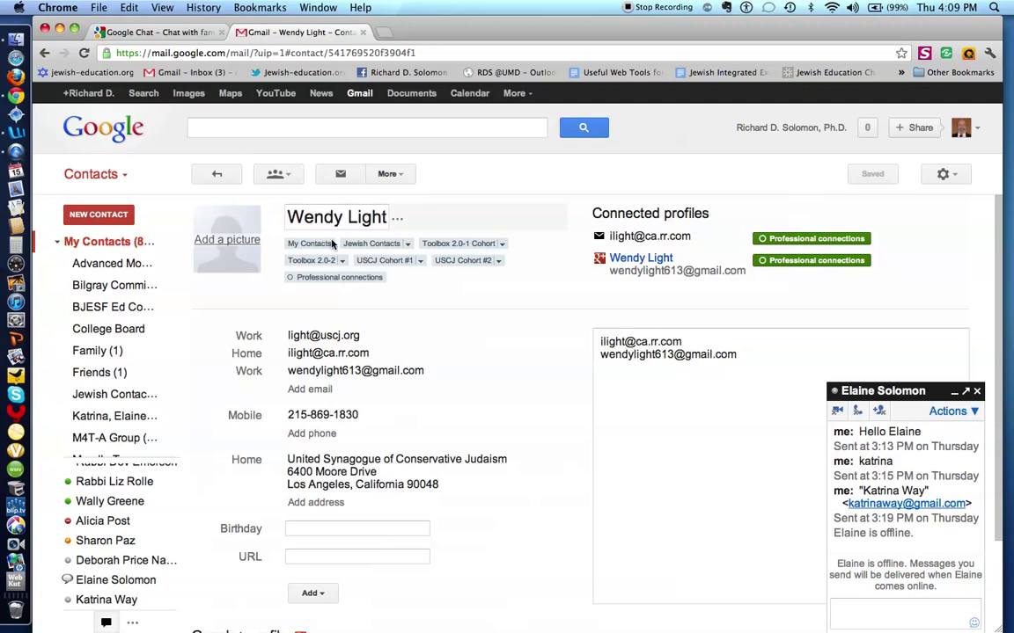
Copy the contact's first work email address, send it as a message in the open chat, and review the earlier messages.
{"action": "left_click", "coordinate": [358, 336]}
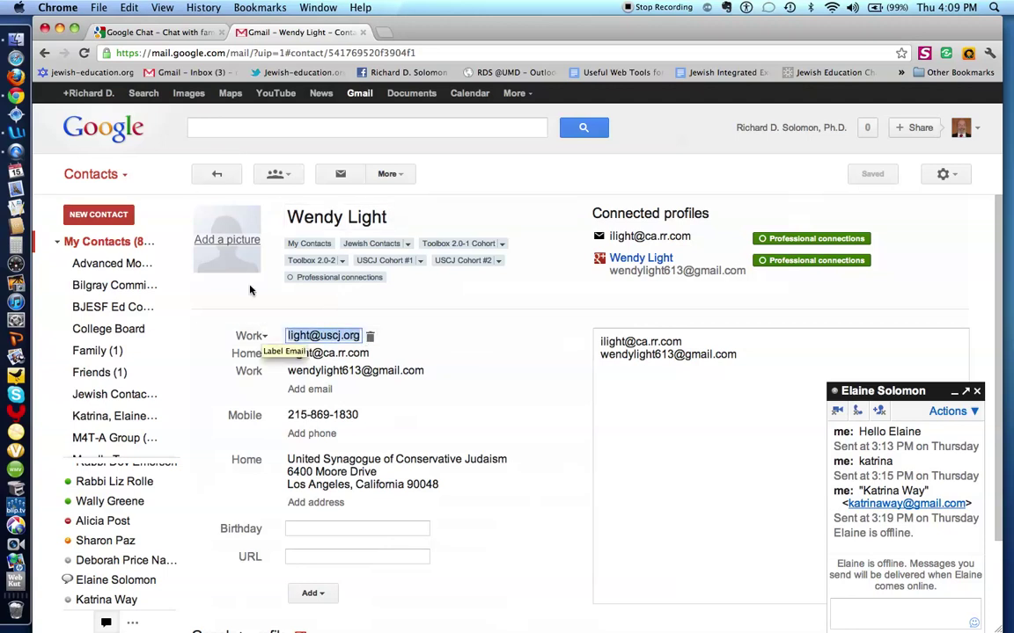
{"action": "left_click", "coordinate": [129, 7]}
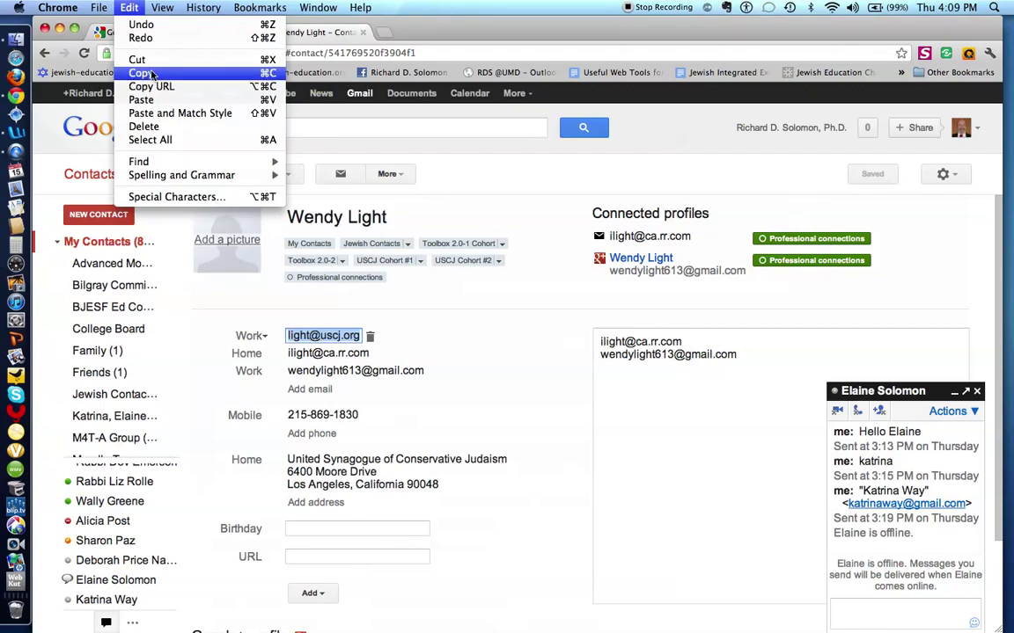
{"action": "key", "text": "Return"}
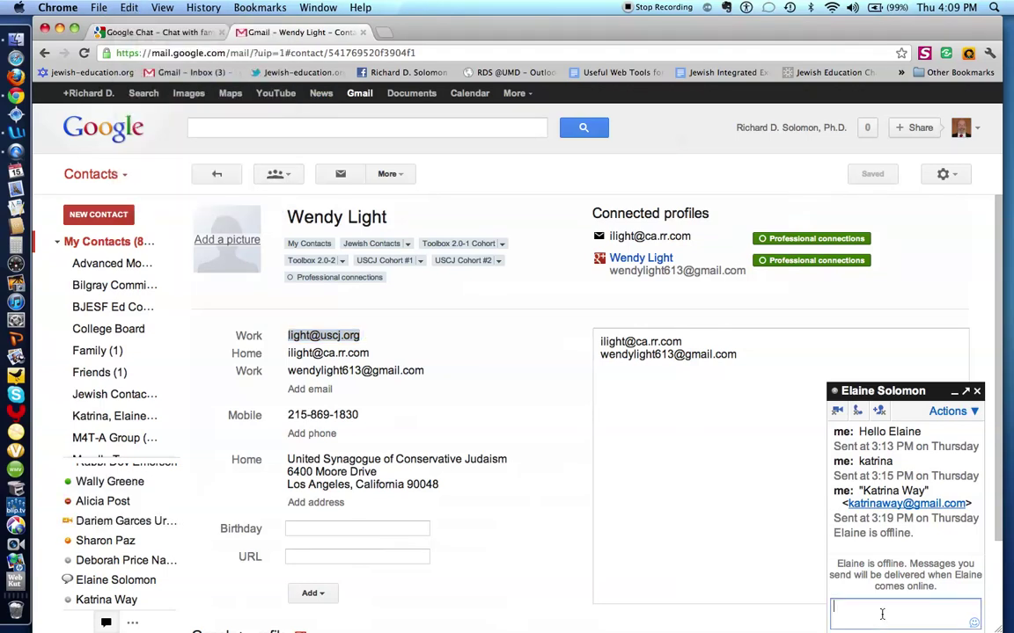
{"action": "left_click", "coordinate": [125, 7]}
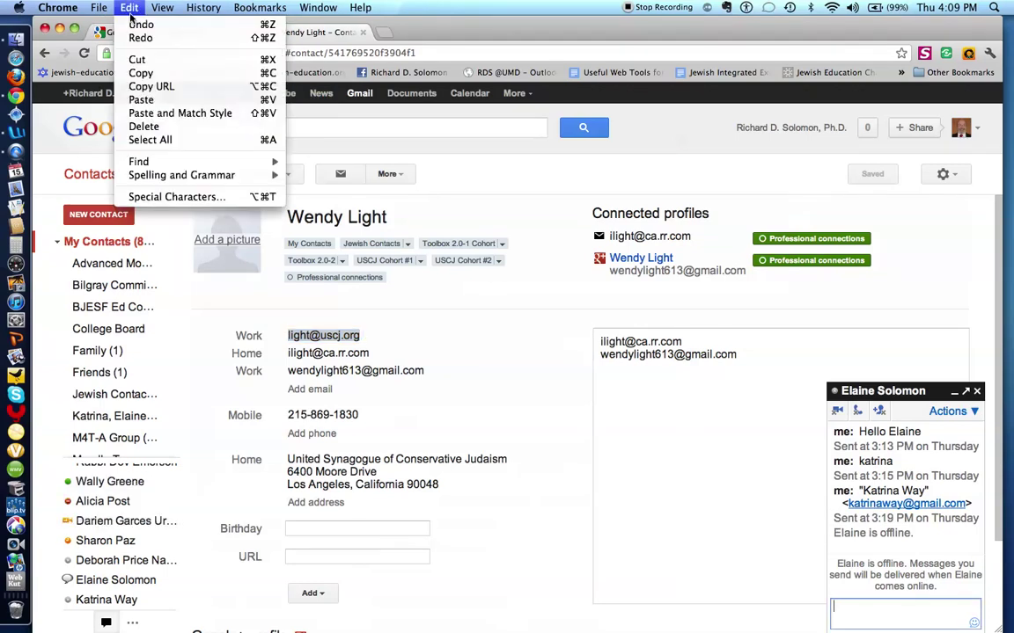
{"action": "left_click", "coordinate": [139, 99]}
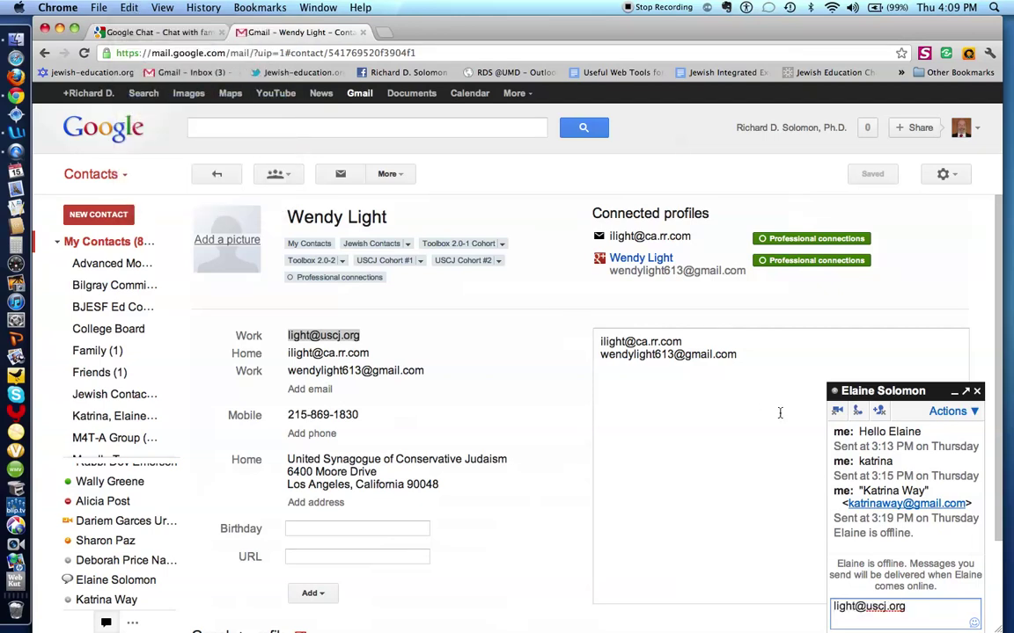
{"action": "key", "text": "Return"}
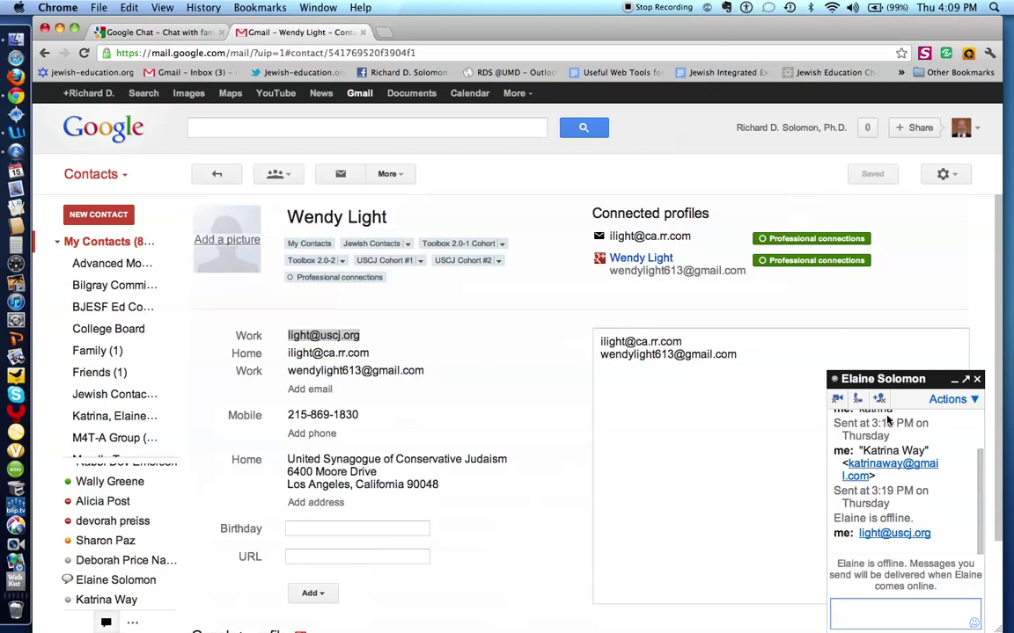
{"action": "left_click", "coordinate": [975, 475]}
{"action": "left_click_drag", "start_coordinate": [975, 475], "coordinate": [971, 428]}
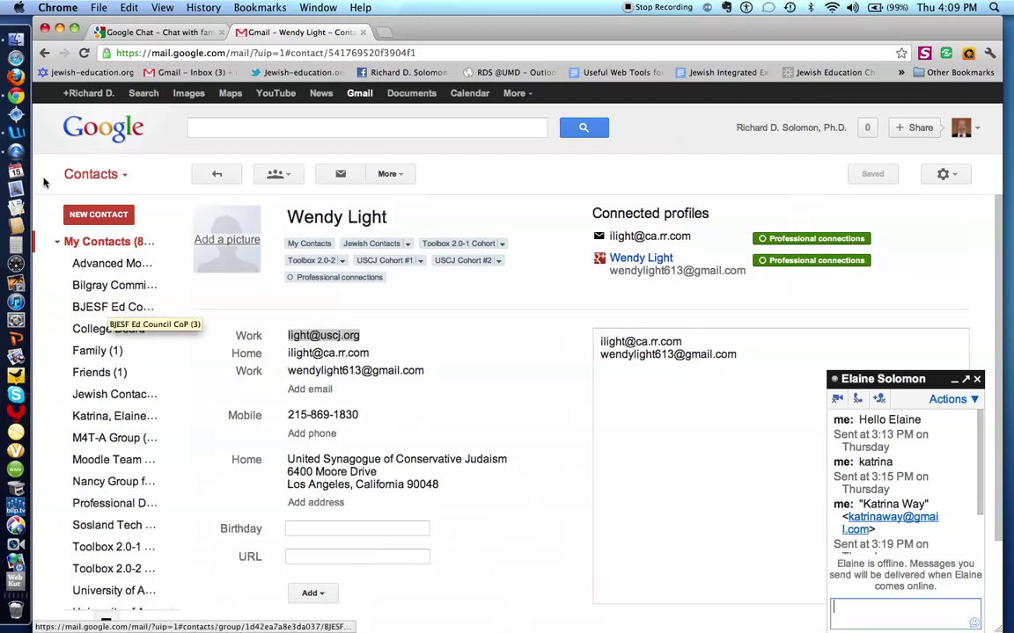
Check the Week 2 skills in the Word assignment chart and return to Chrome.
{"action": "left_click", "coordinate": [16, 132]}
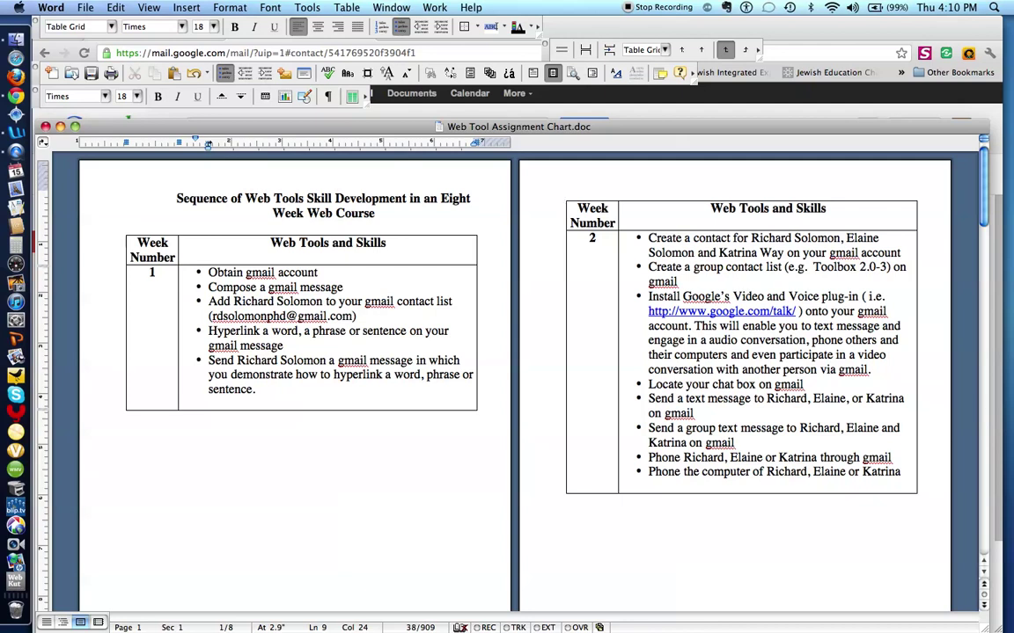
{"action": "left_click", "coordinate": [18, 99]}
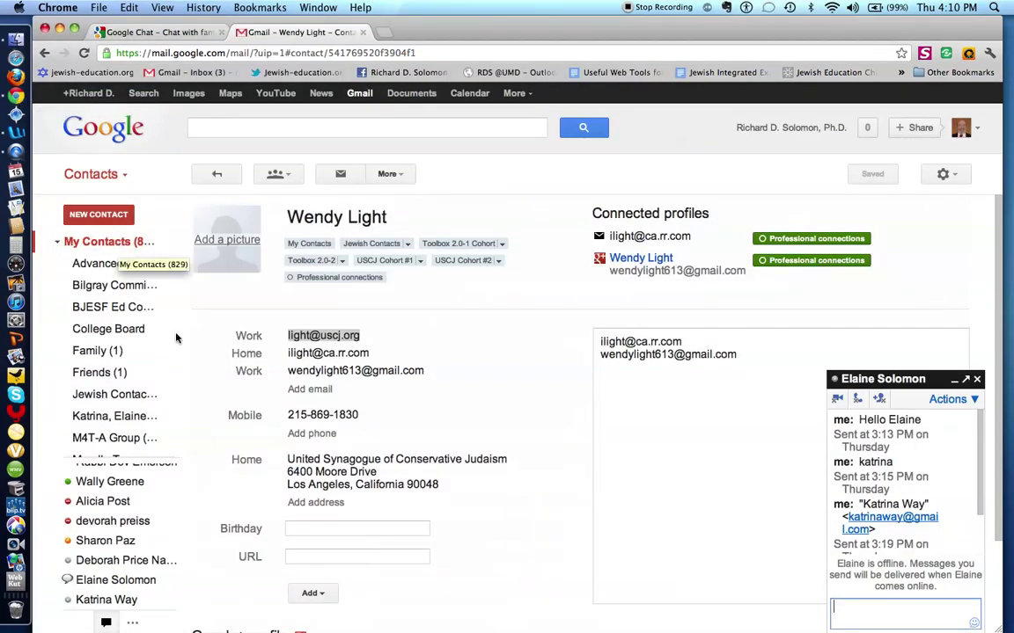
{"action": "mouse_move", "coordinate": [172, 260]}
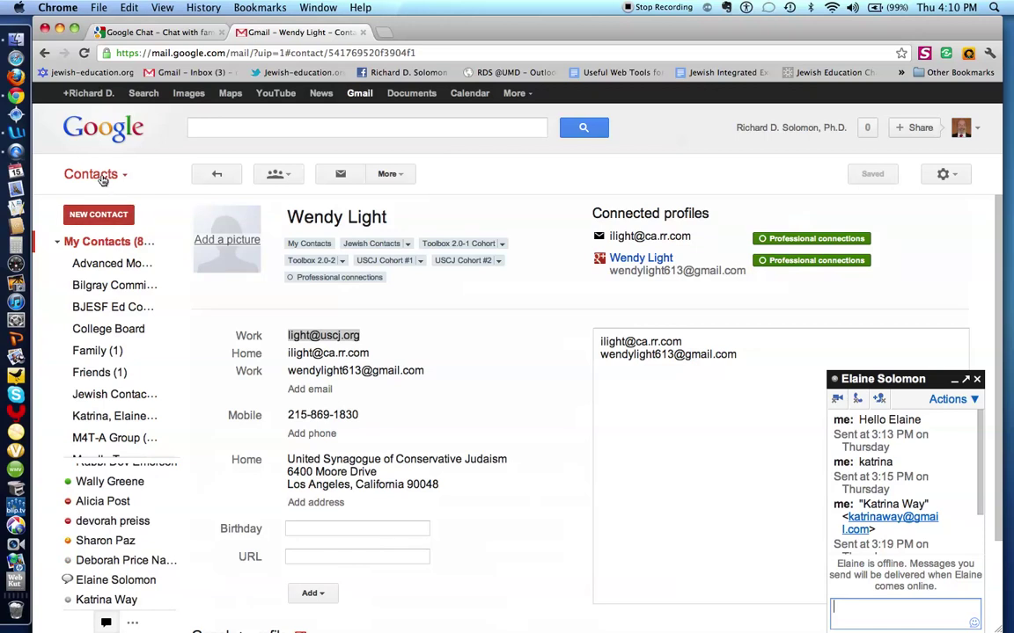
Switch from Contacts back to the mail view and close the open chat window.
{"action": "left_click", "coordinate": [91, 172]}
{"action": "left_click", "coordinate": [95, 201]}
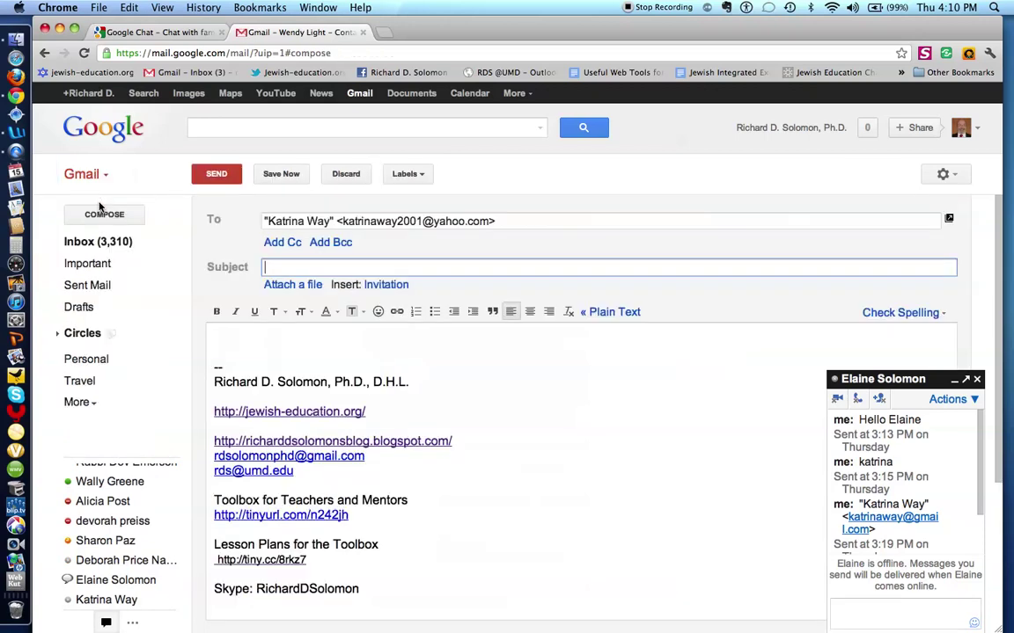
{"action": "left_click", "coordinate": [975, 381]}
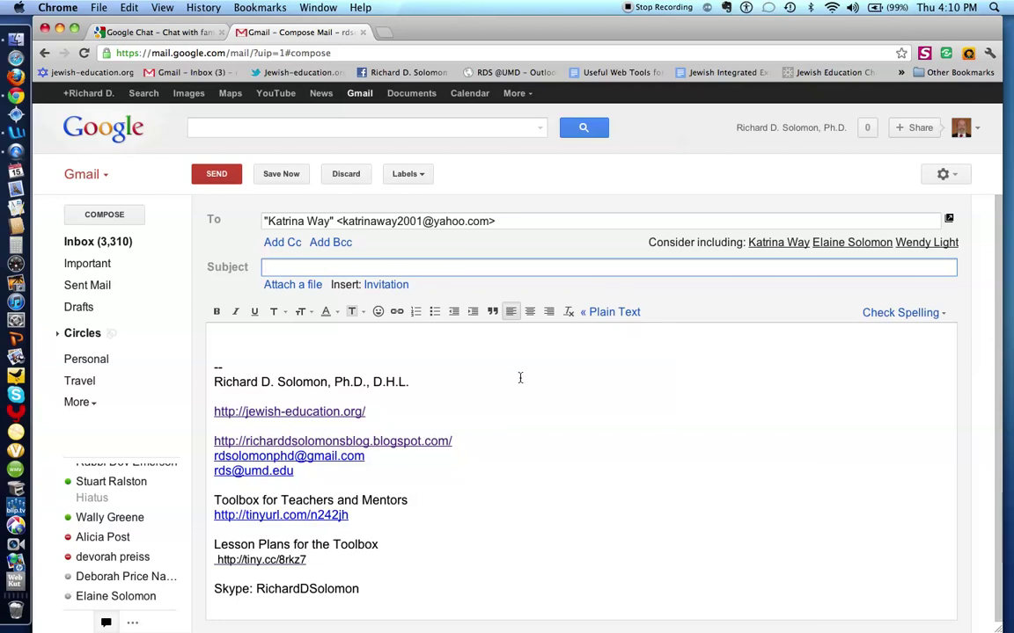
Hide and show the chat list again, and open the phone call dialer from it.
{"action": "left_click", "coordinate": [105, 624]}
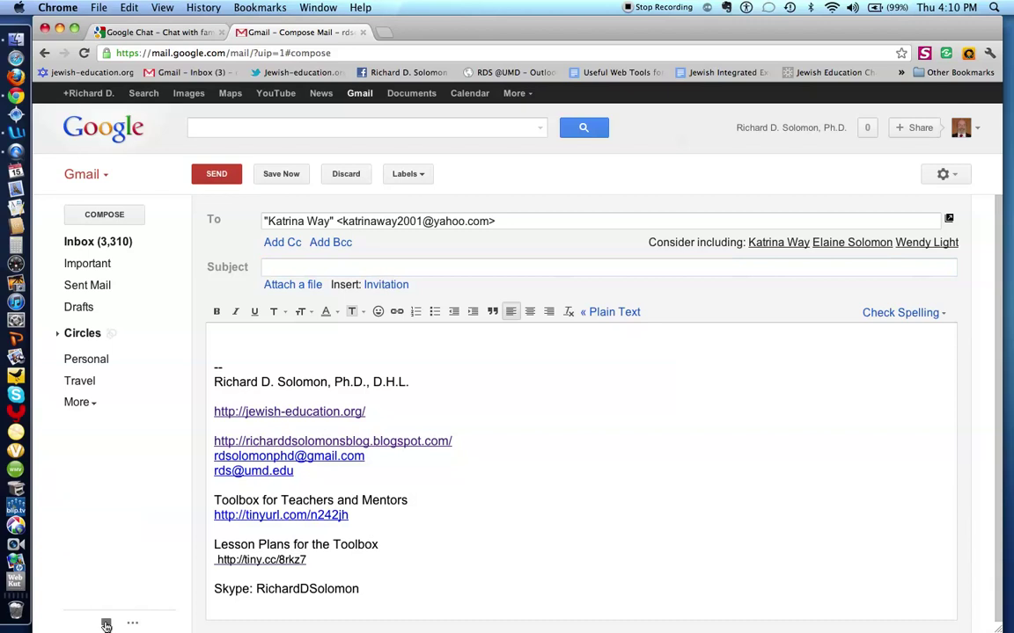
{"action": "left_click", "coordinate": [106, 624]}
{"action": "mouse_move", "coordinate": [114, 525]}
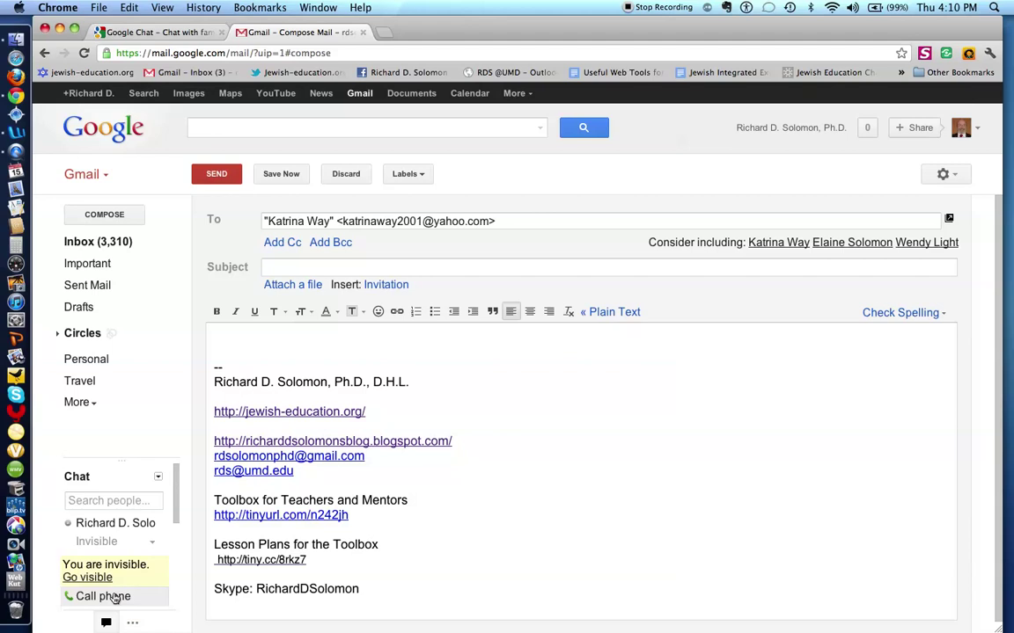
{"action": "left_click", "coordinate": [115, 598]}
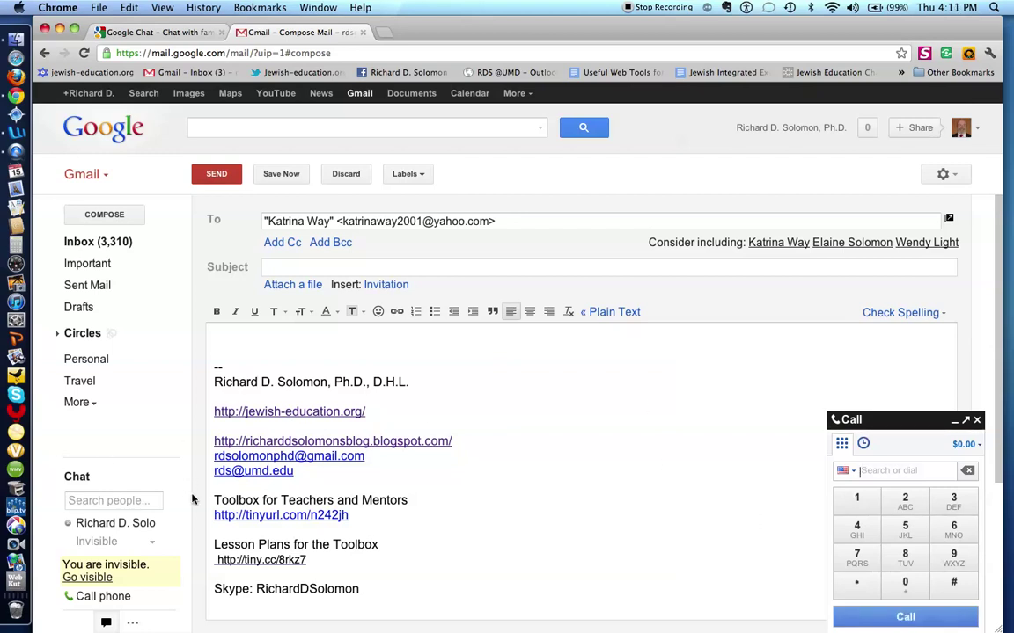
Start an email to the second-to-last contact in the chat list and close the phone dialer.
{"action": "scroll", "coordinate": [174, 563], "scroll_direction": "down", "scroll_amount": 3}
{"action": "scroll", "coordinate": [173, 580], "scroll_direction": "down", "scroll_amount": 3}
{"action": "scroll", "coordinate": [174, 582], "scroll_direction": "down", "scroll_amount": 1}
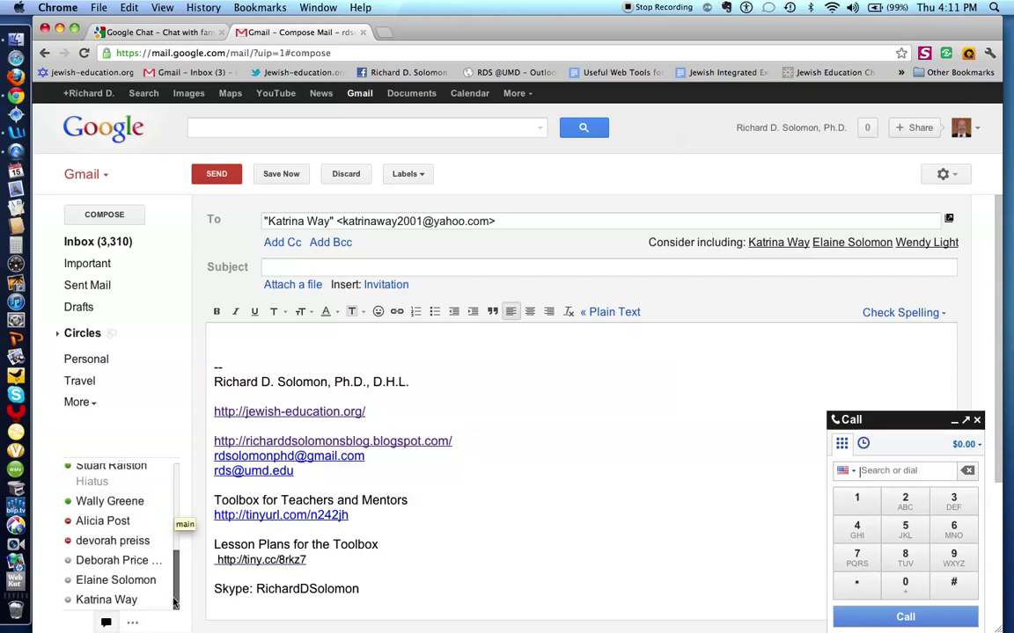
{"action": "mouse_move", "coordinate": [173, 582]}
{"action": "left_mouse_down"}
{"action": "mouse_move", "coordinate": [174, 510]}
{"action": "mouse_move", "coordinate": [174, 570]}
{"action": "mouse_move", "coordinate": [175, 528]}
{"action": "mouse_move", "coordinate": [188, 593]}
{"action": "left_mouse_up"}
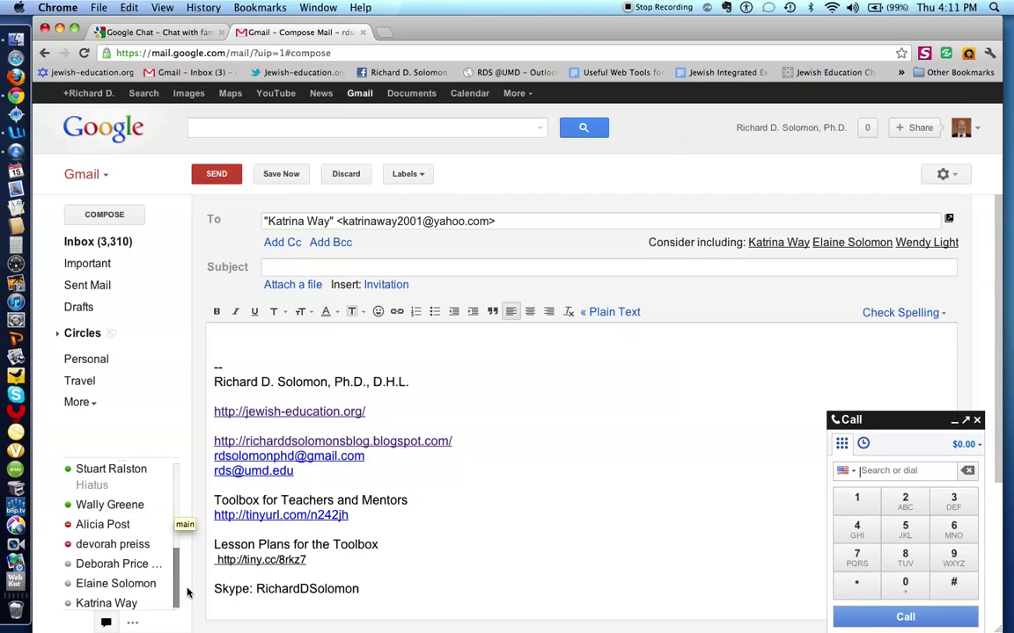
{"action": "left_click", "coordinate": [134, 586]}
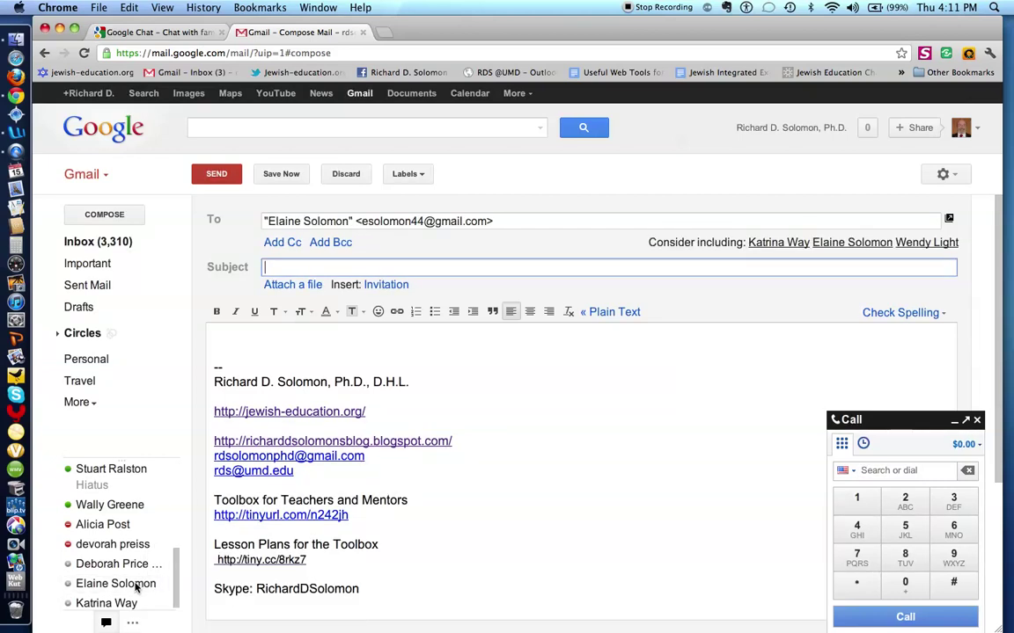
{"action": "left_click", "coordinate": [976, 420]}
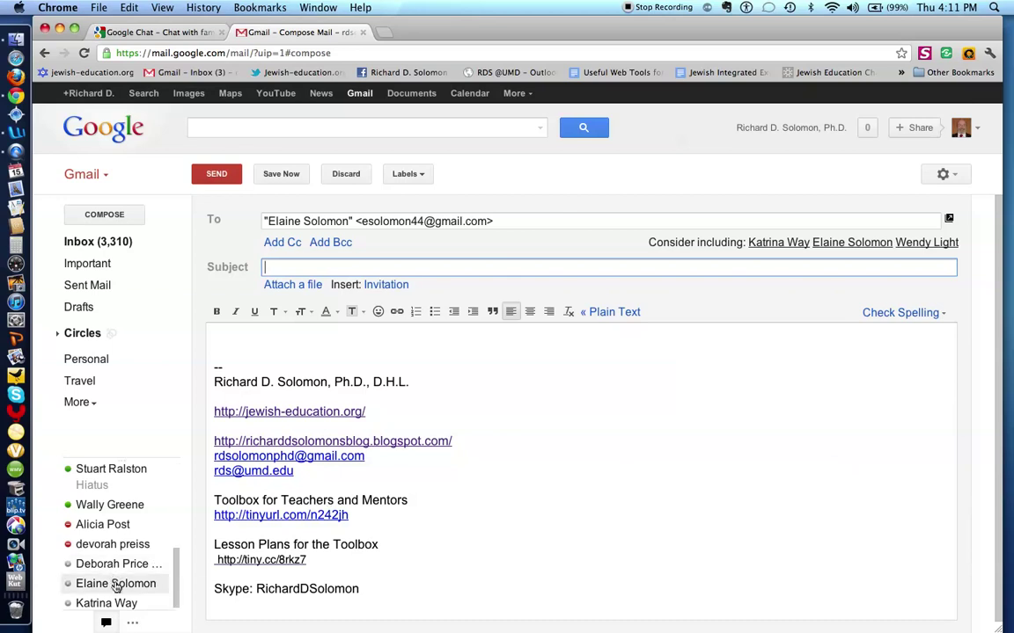
Open a chat with the second-to-last contact from their contact card, and switch to the assignment chart in Word.
{"action": "mouse_move", "coordinate": [118, 583]}
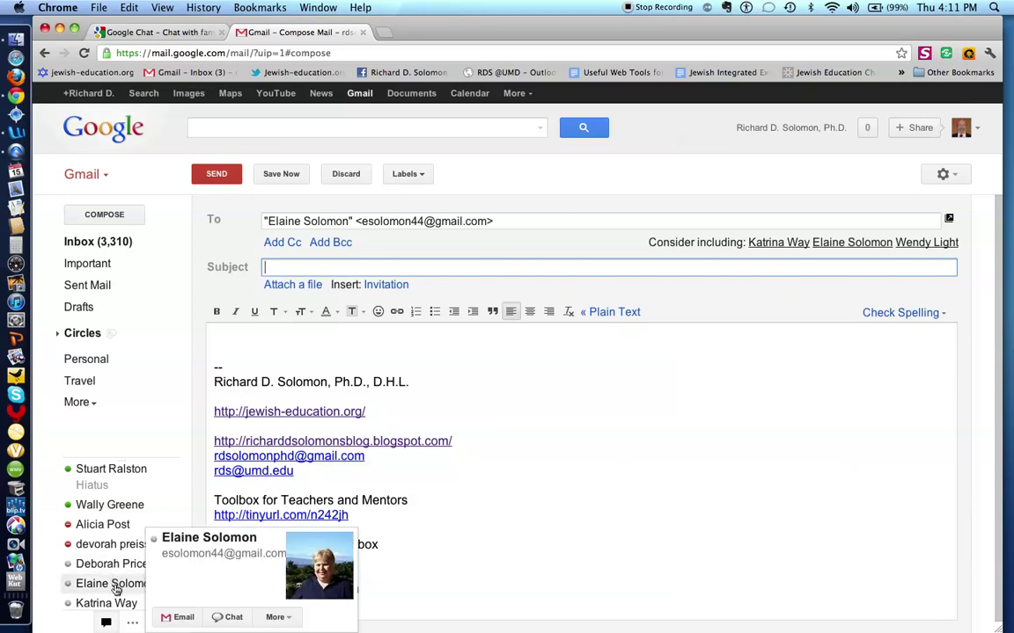
{"action": "left_click", "coordinate": [230, 618]}
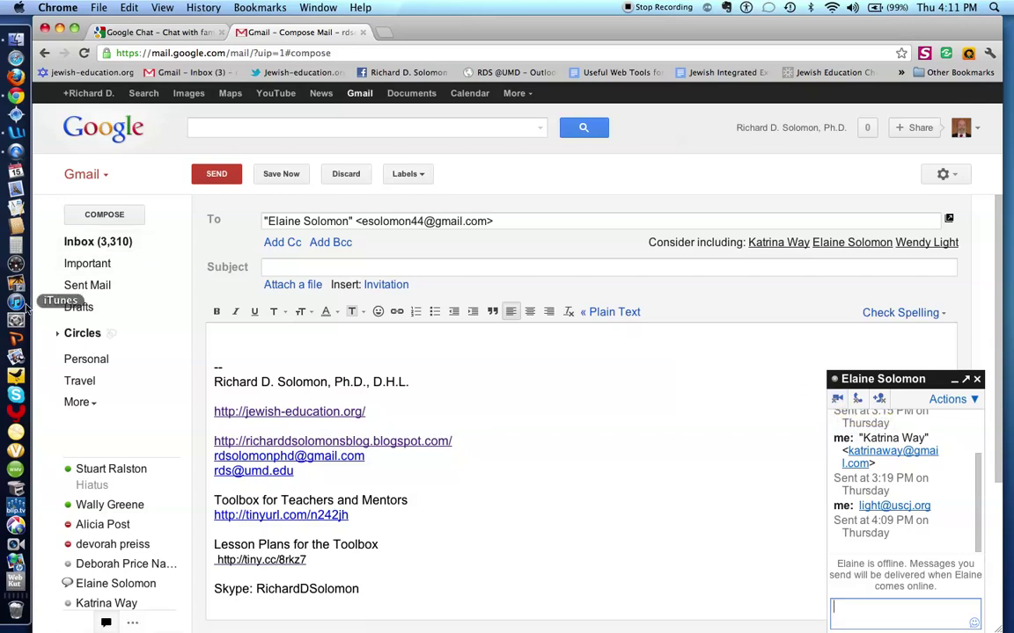
{"action": "left_click", "coordinate": [16, 132]}
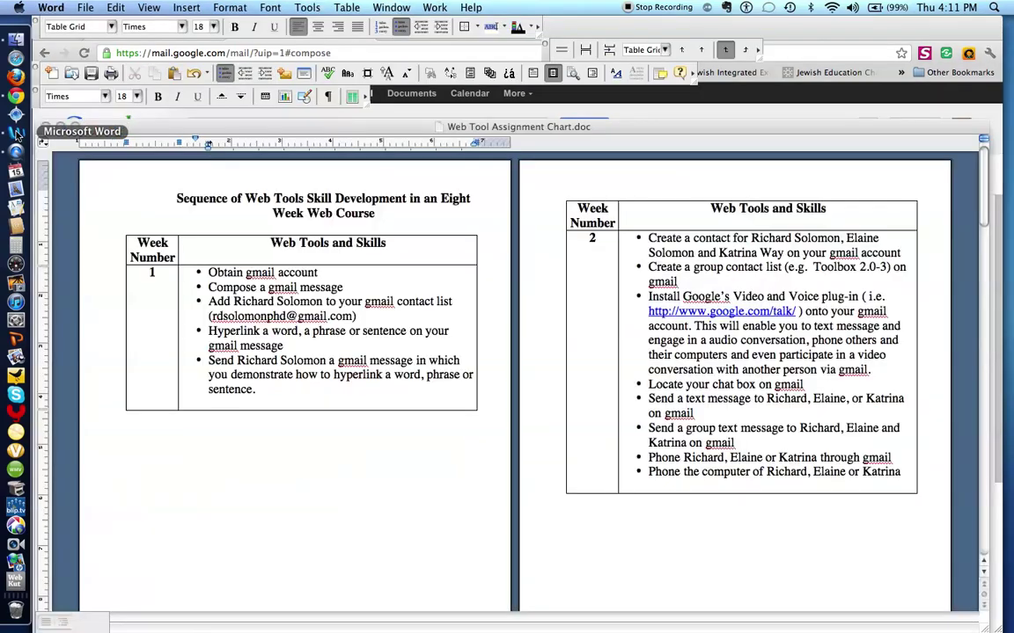